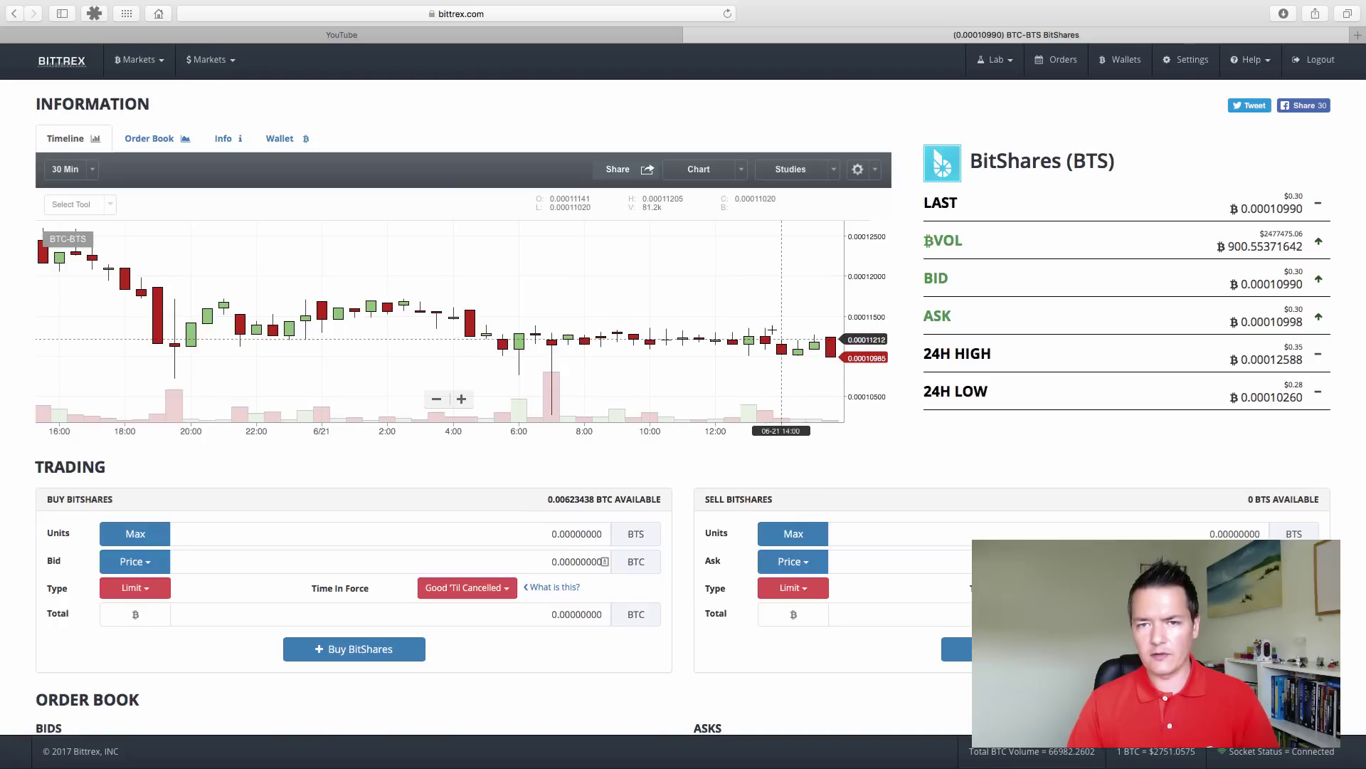
View the BitShares price chart at 1-week and 1-day intervals, and return it to 30-minute candles
left_click(93, 171)
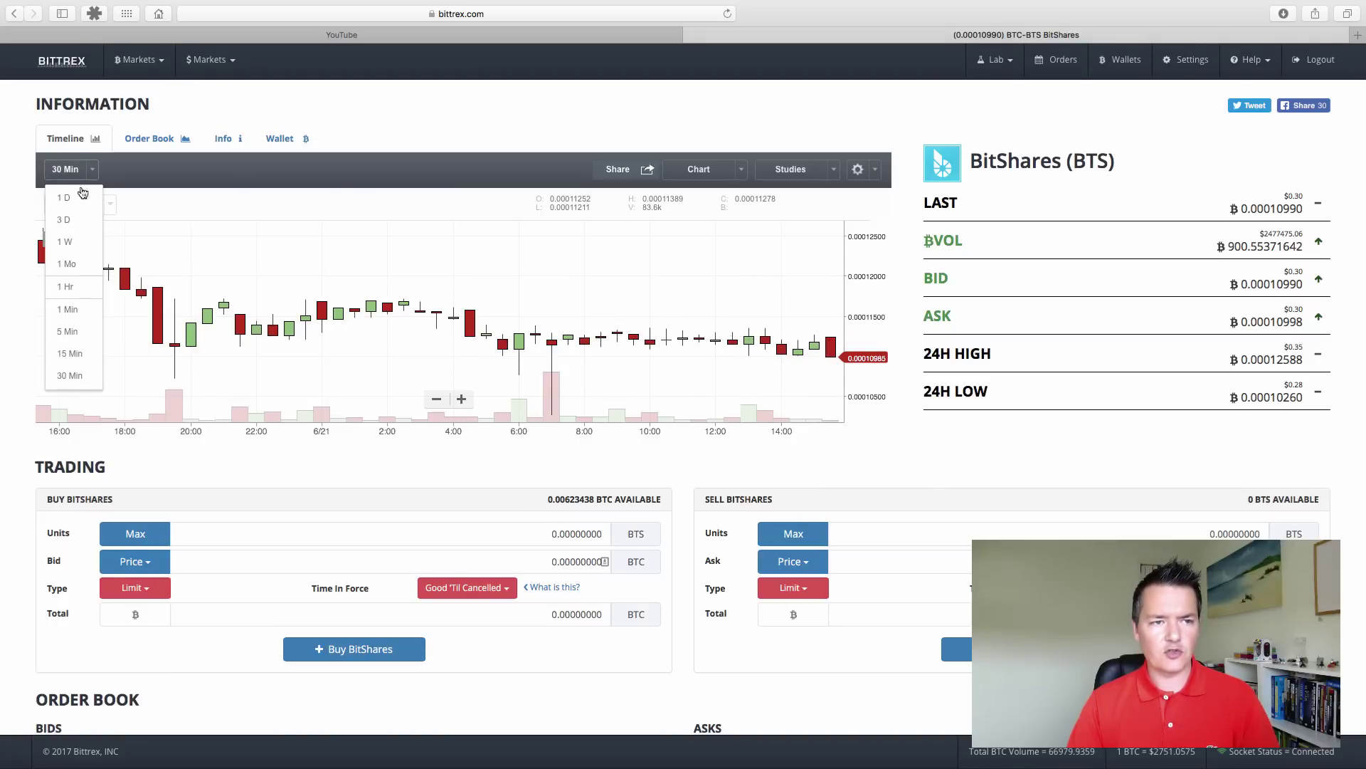
left_click(65, 242)
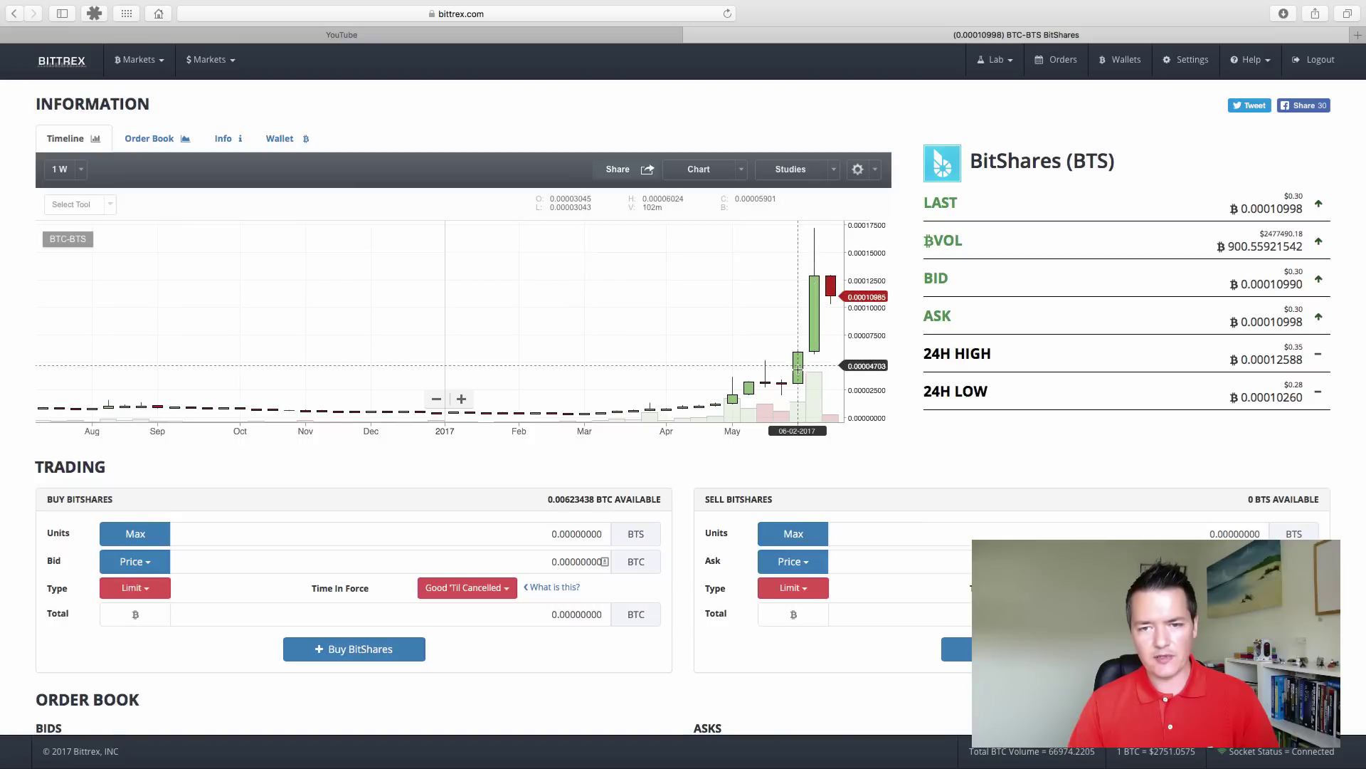
left_click(82, 170)
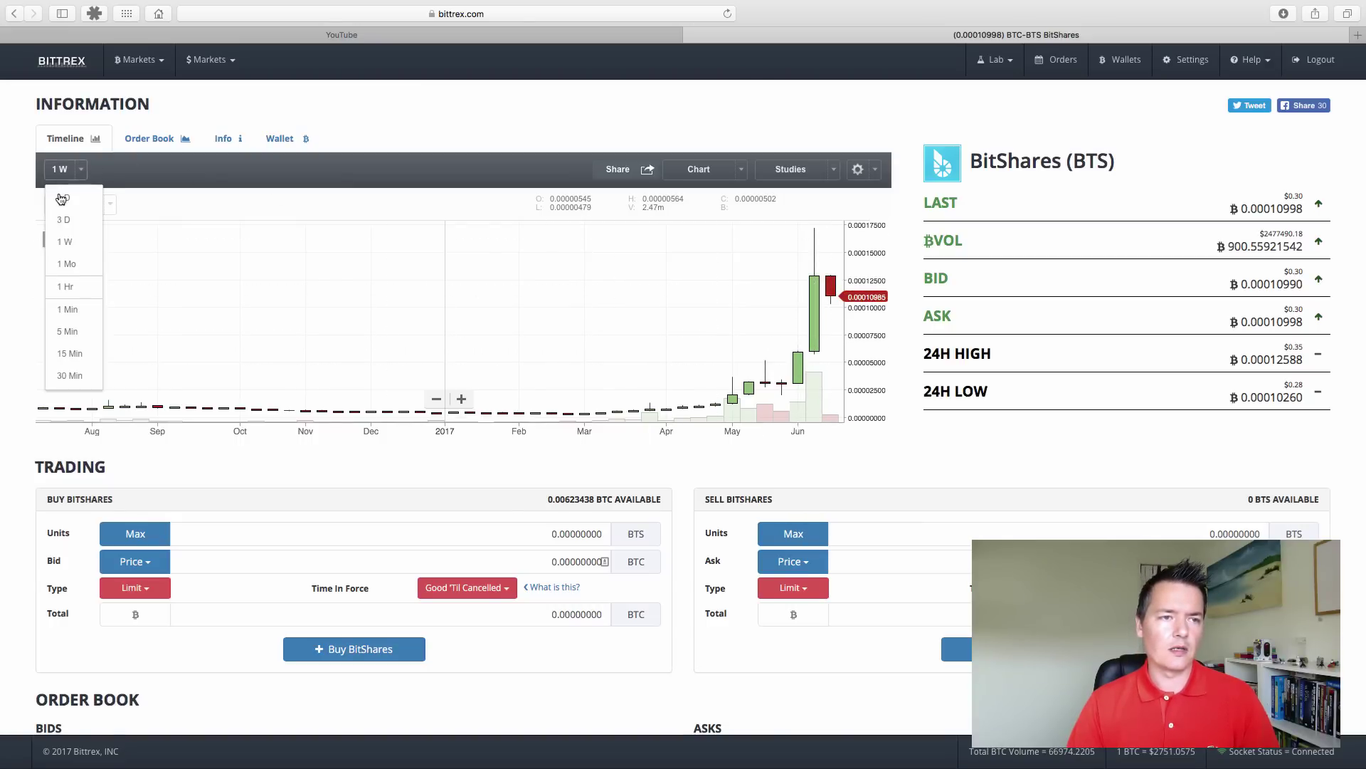
left_click(63, 196)
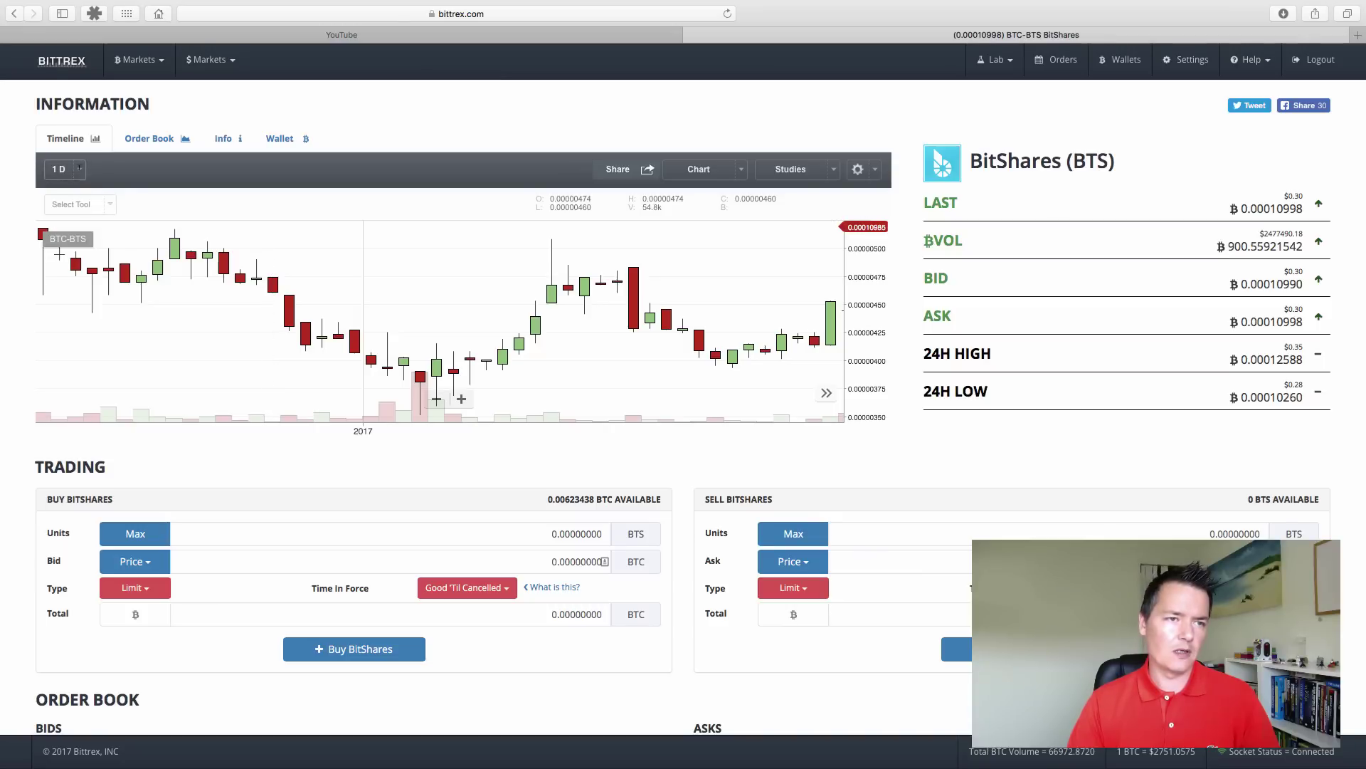
left_click(80, 169)
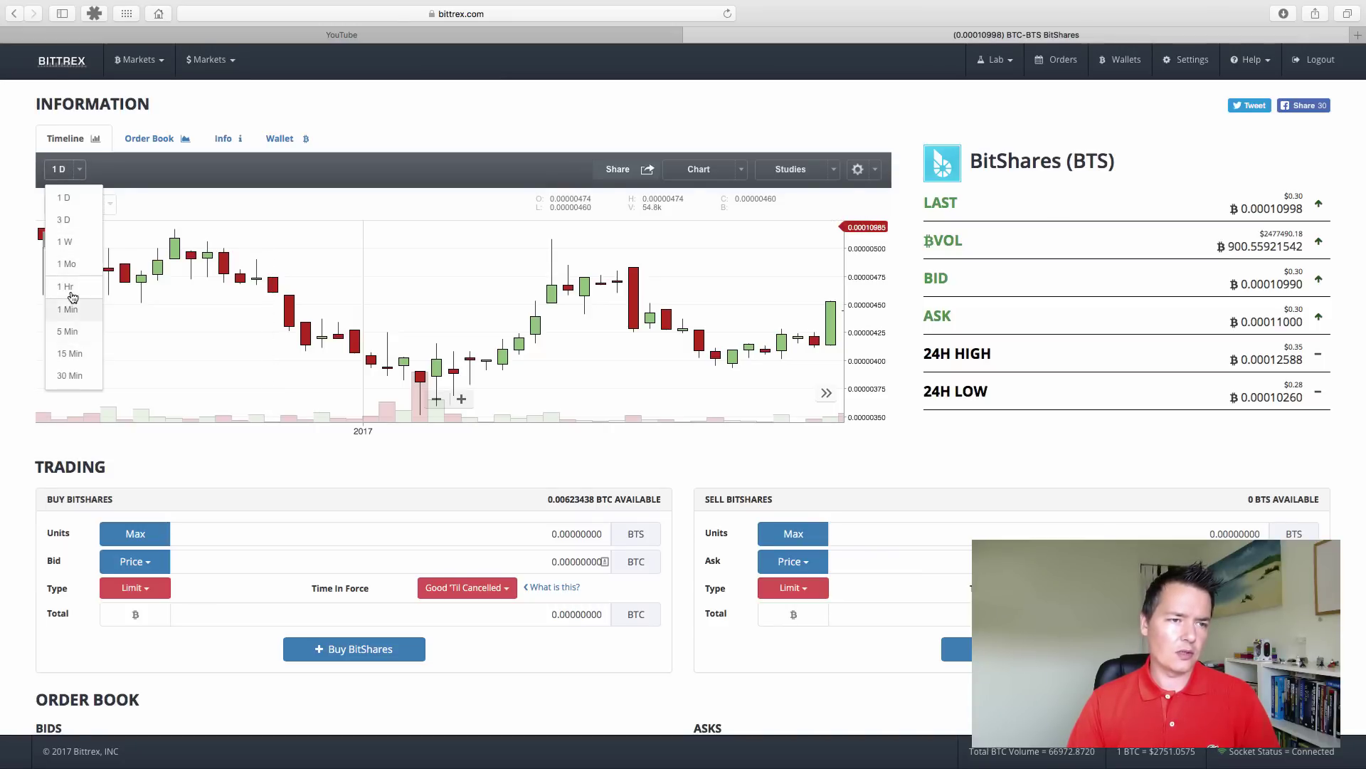
left_click(70, 376)
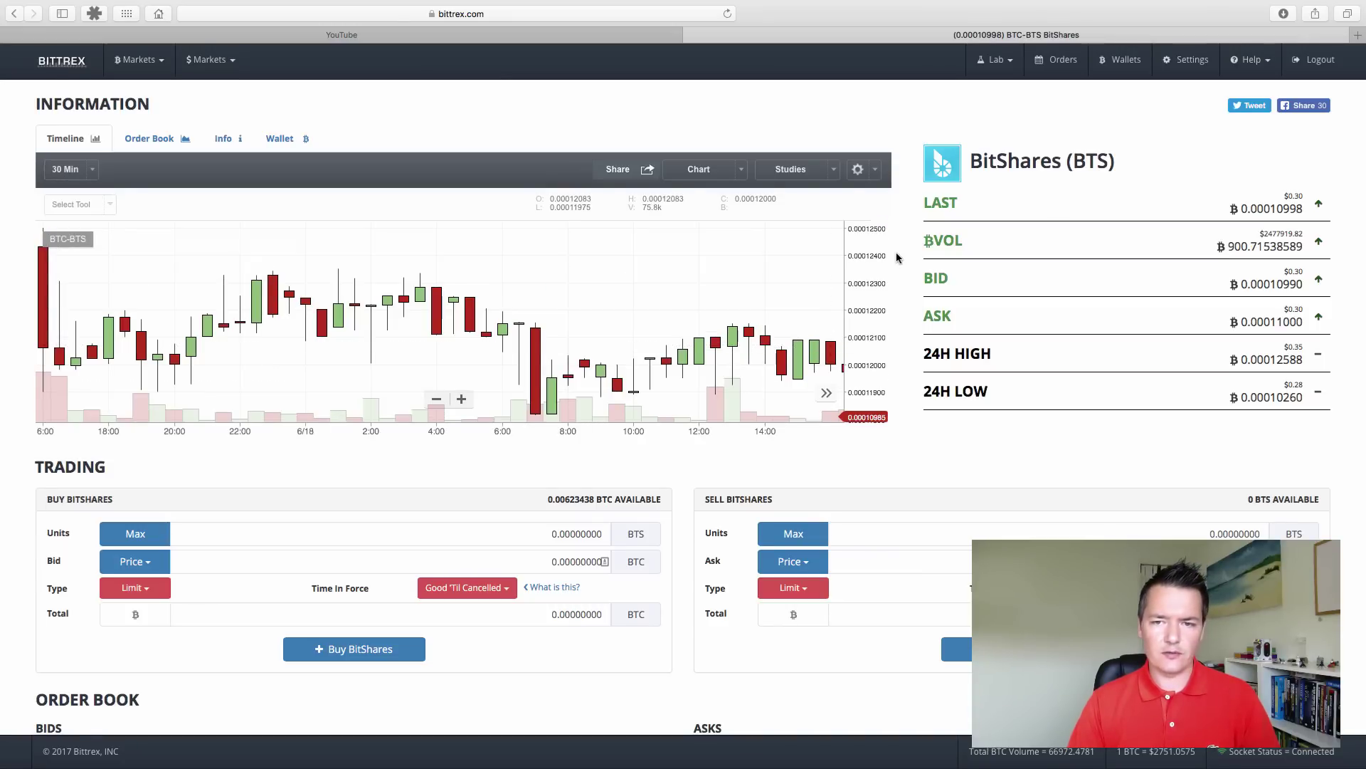
Examine the Trading section's buy and sell forms and the bids and asks in the order book below the chart
scroll(899, 256, "down", 1)
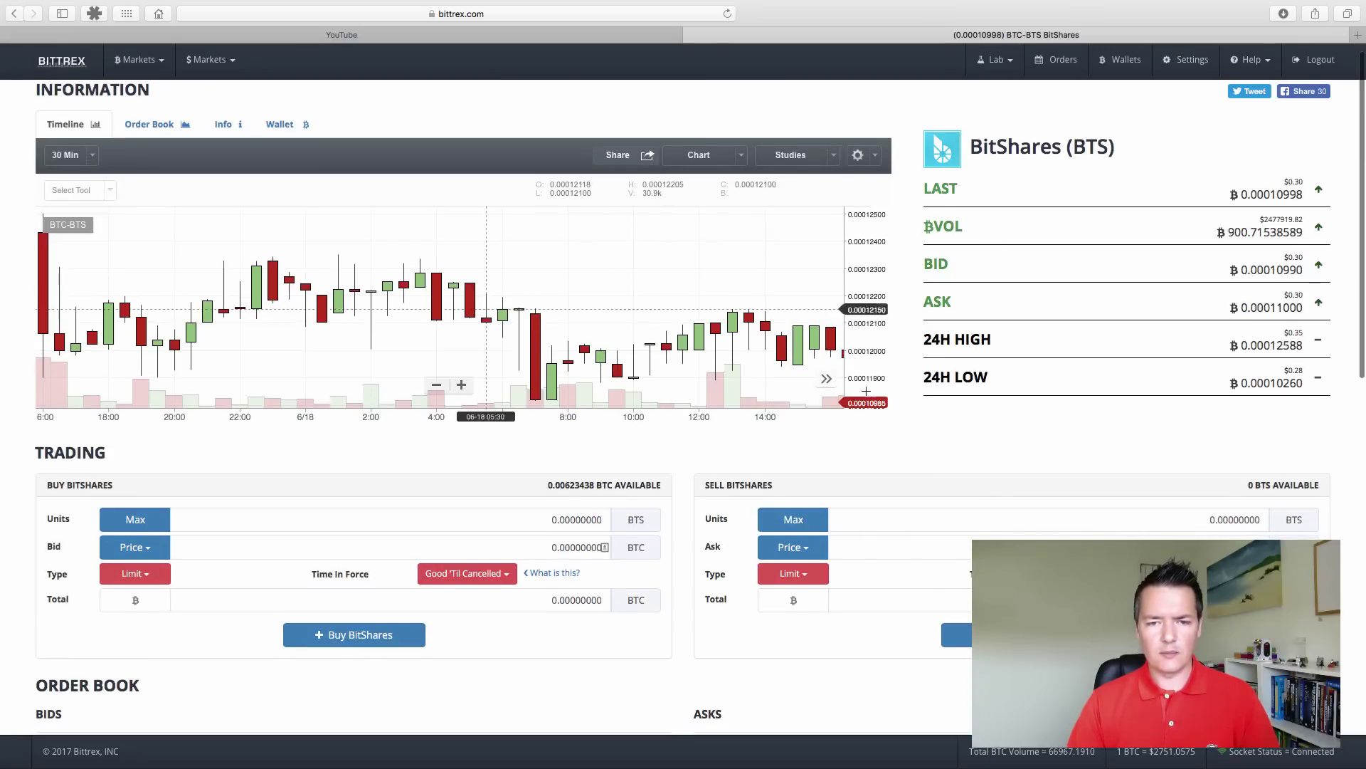
scroll(898, 376, "down", 3)
scroll(898, 376, "down", 6)
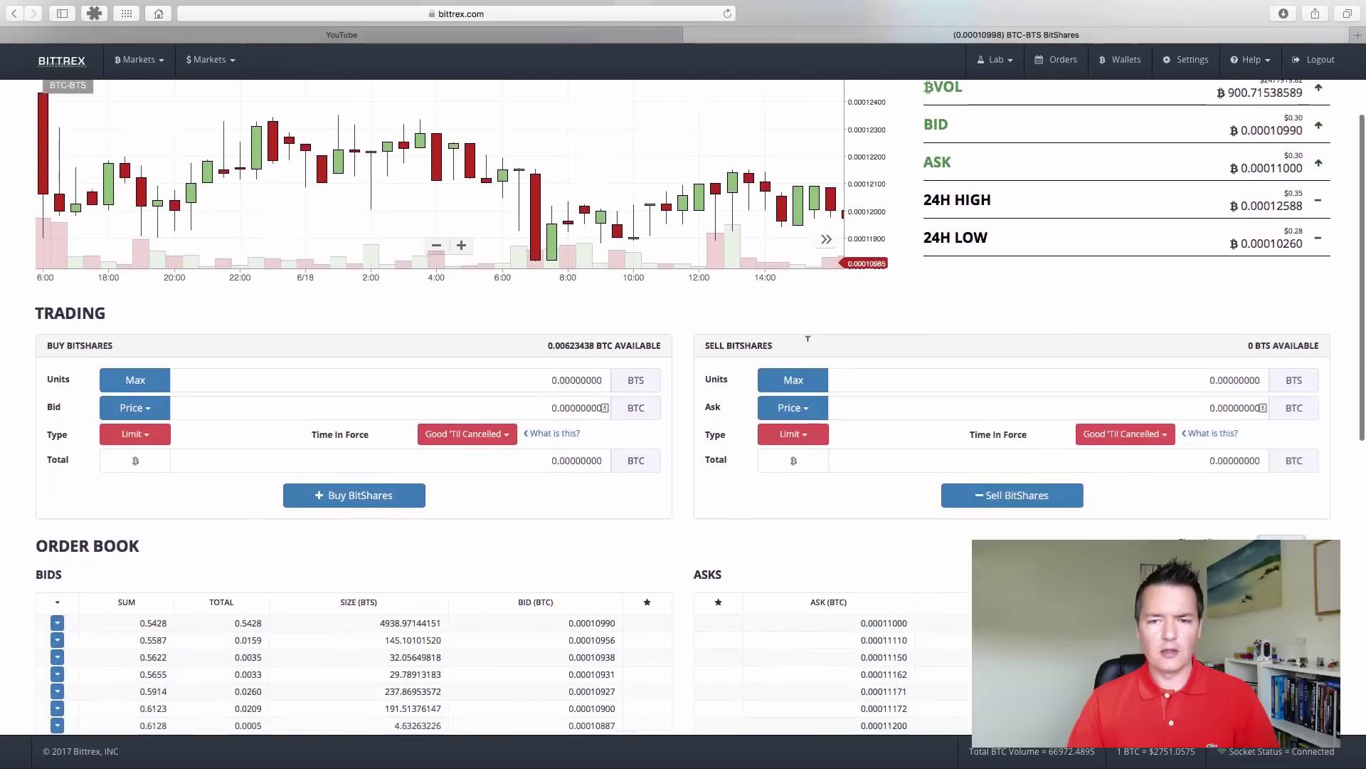
scroll(686, 299, "down", 1)
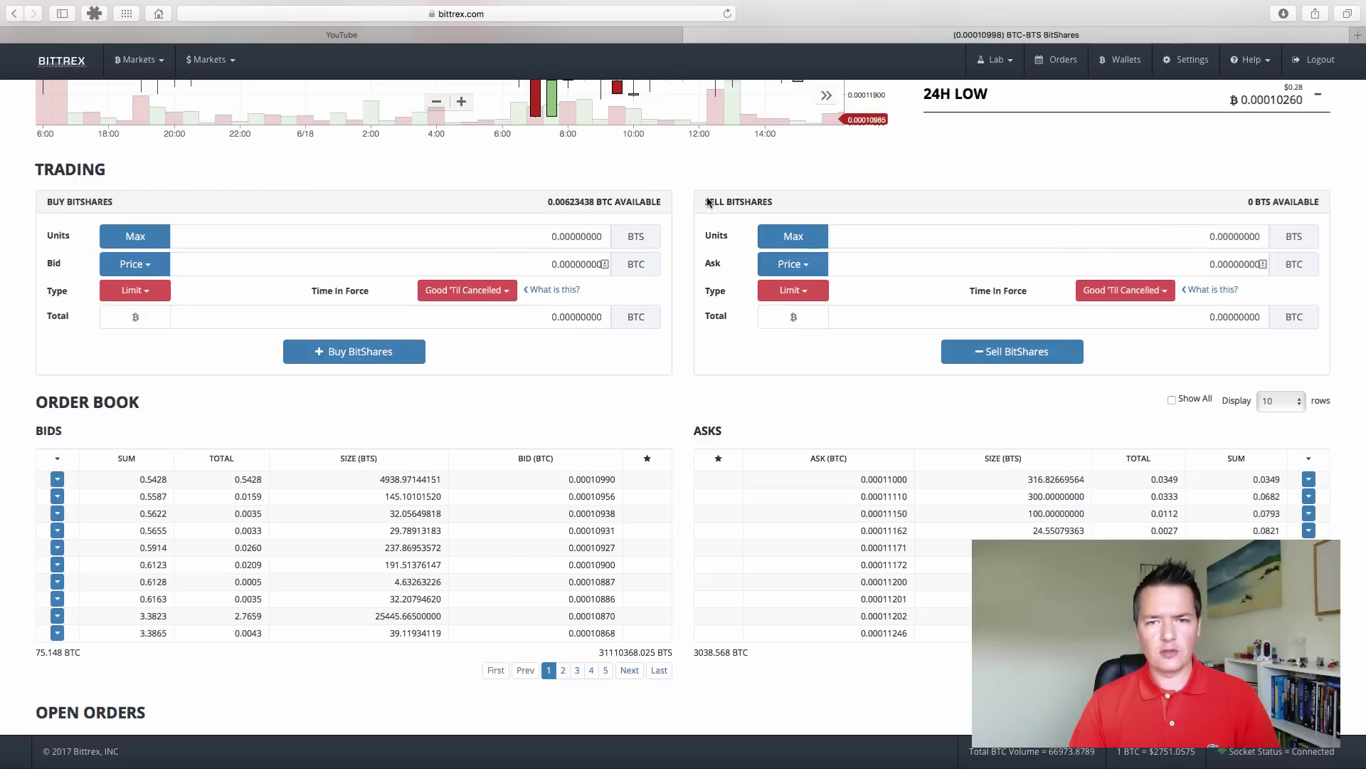
scroll(680, 234, "down", 3)
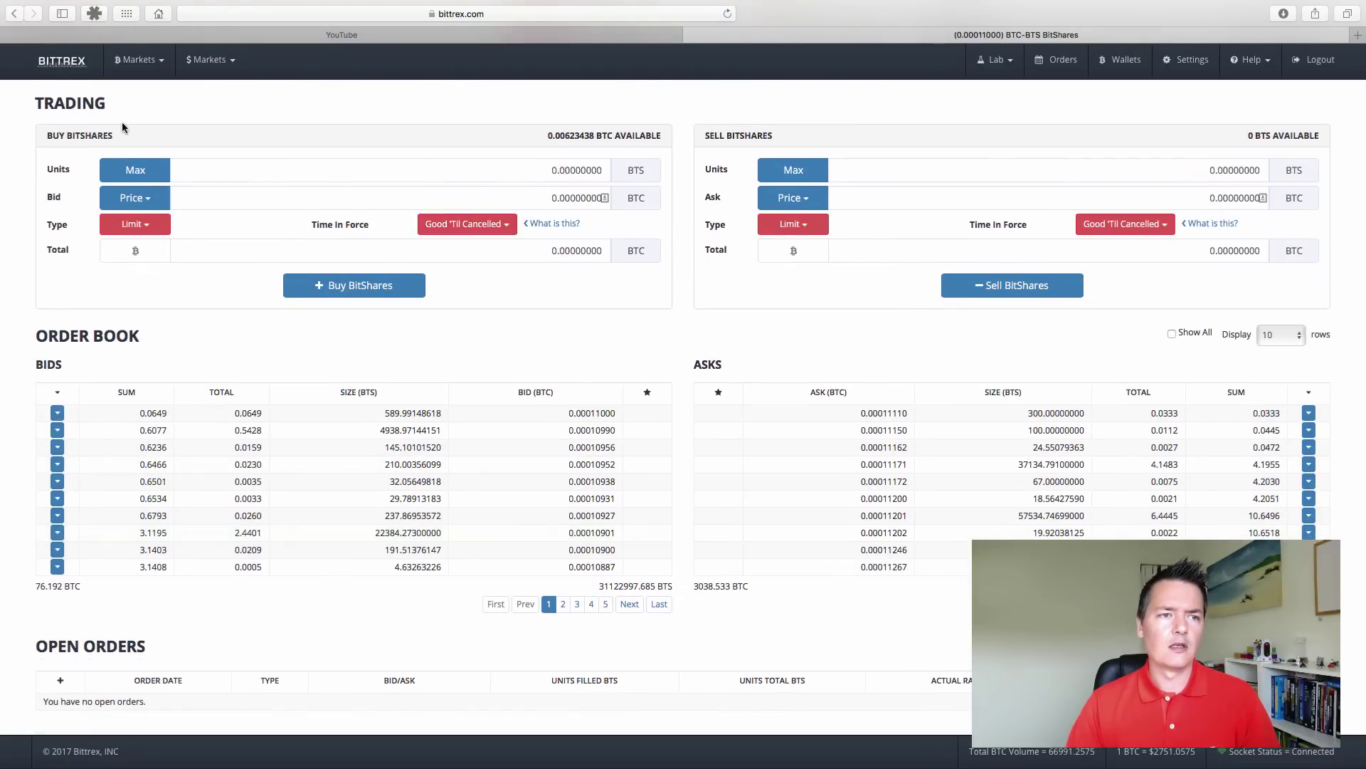
left_click_drag(44, 101, 95, 126)
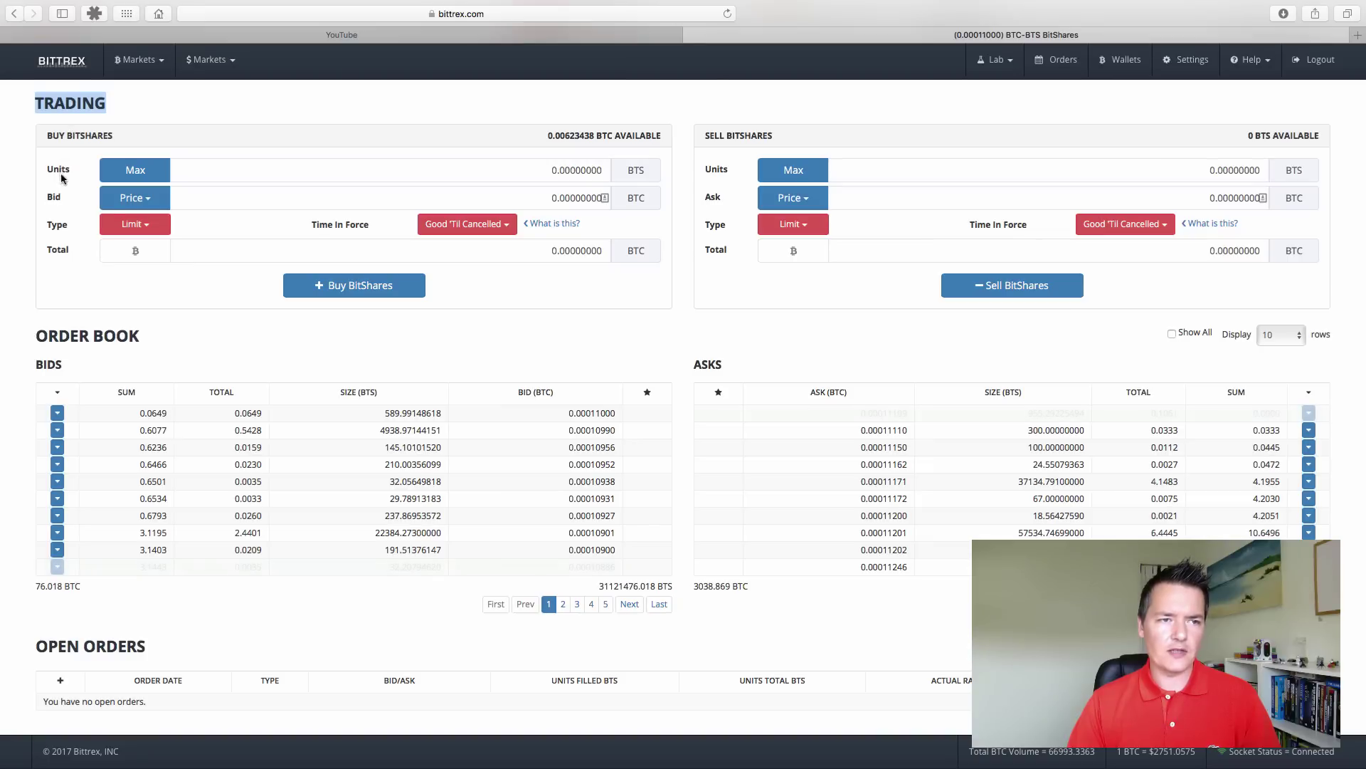
left_click(281, 173)
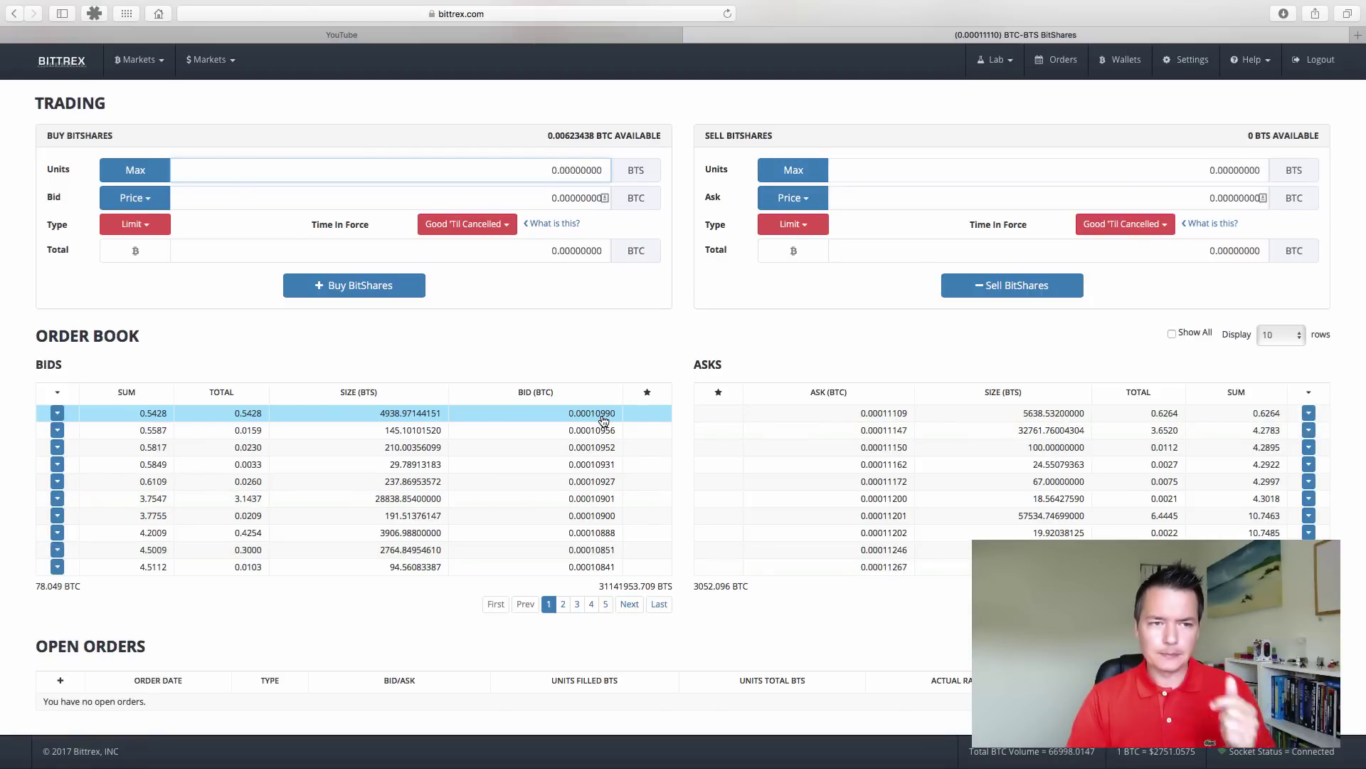
scroll(629, 327, "up", 3)
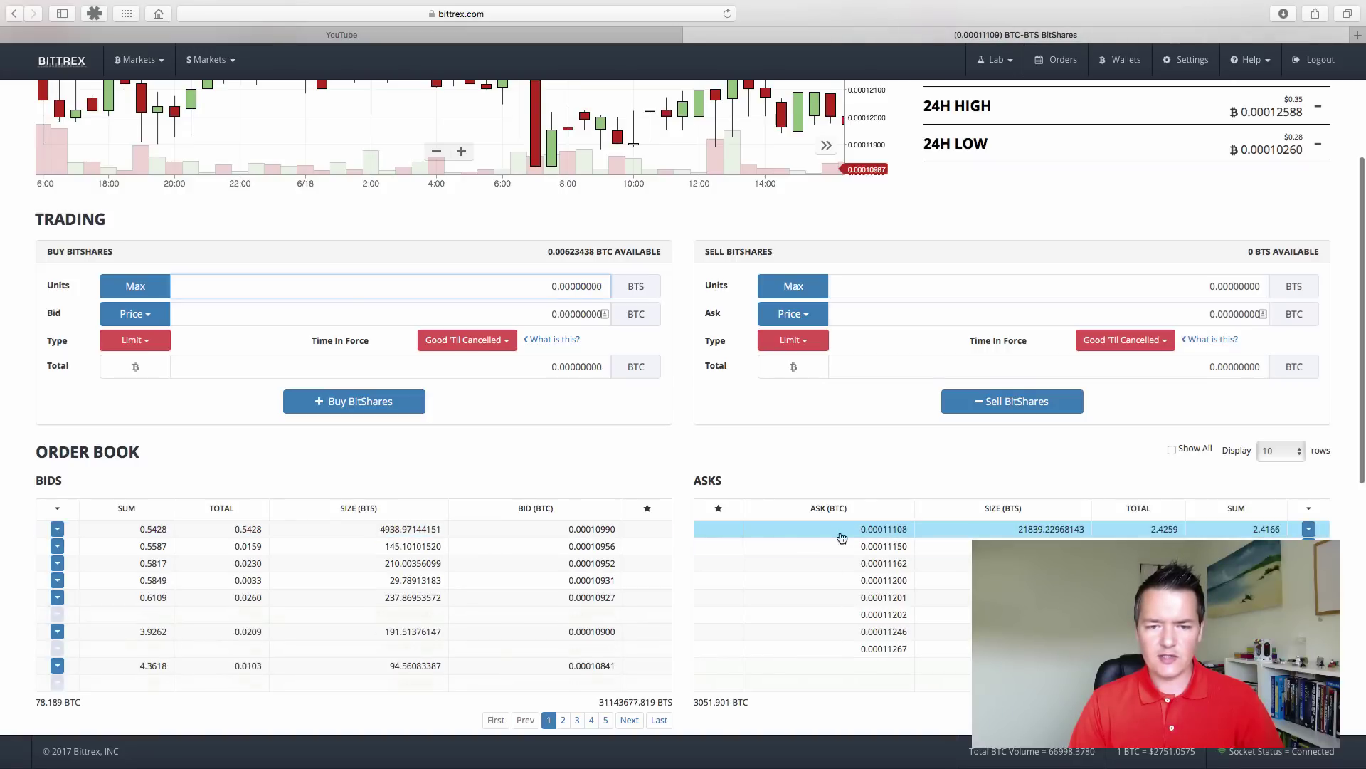
Fill the buy form from the highest bid in the order book, with 10 BTS units and a bid of 0.00010991 BTC
left_click(595, 532)
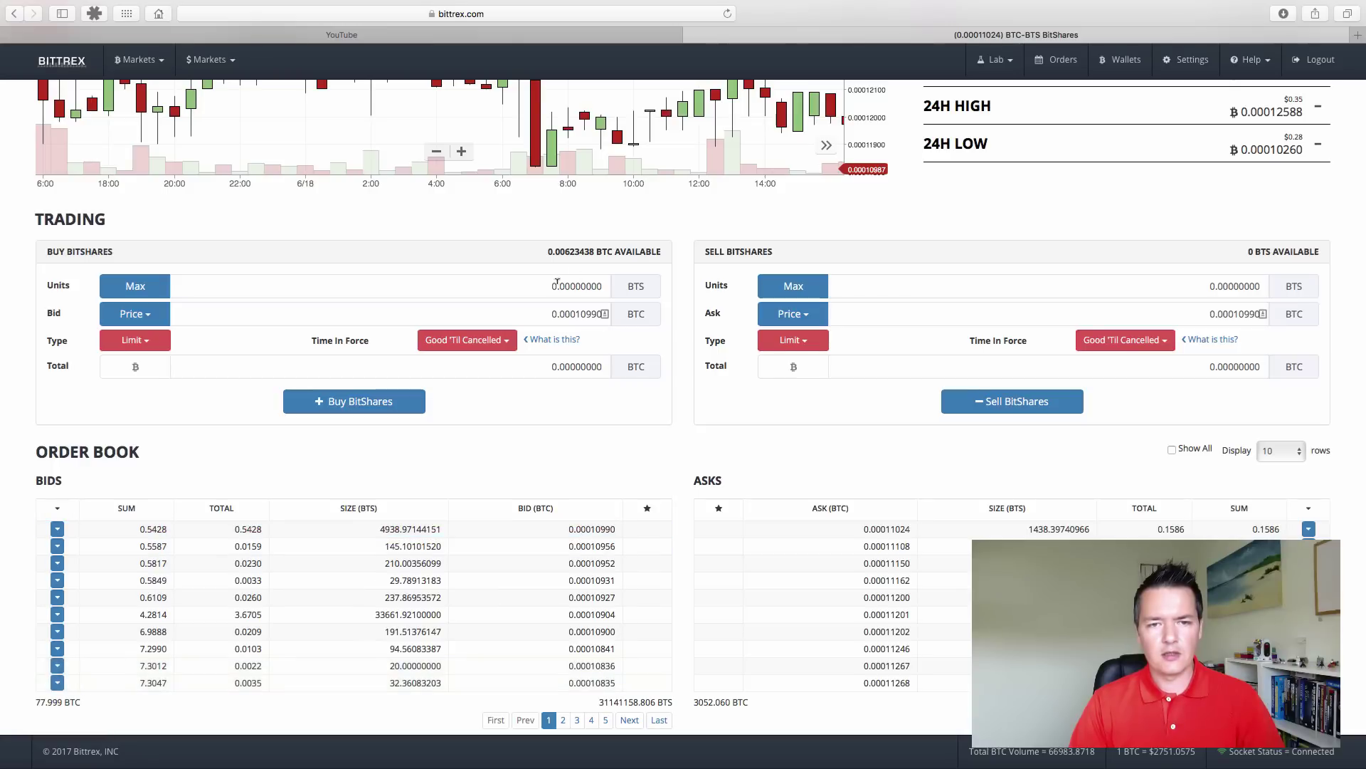
left_click(609, 286)
key("BackSpace")
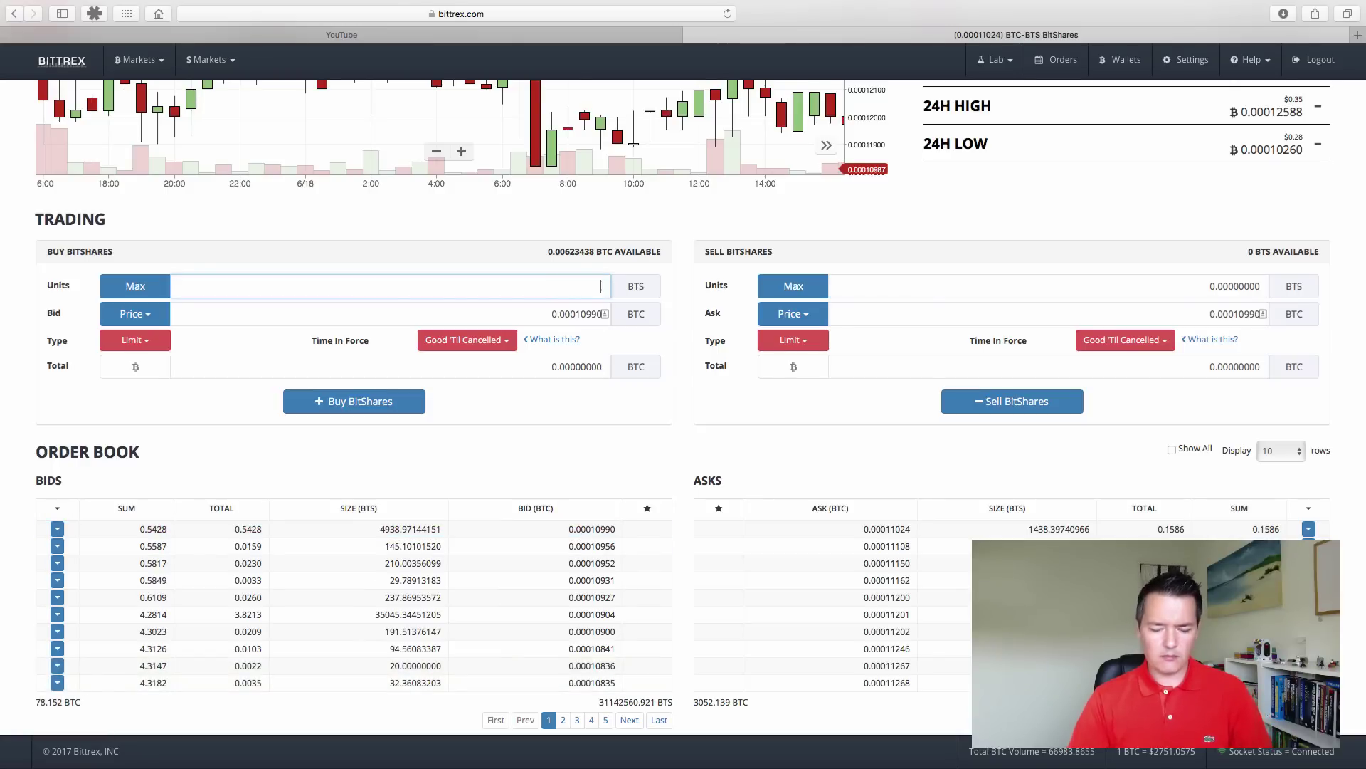
type("10")
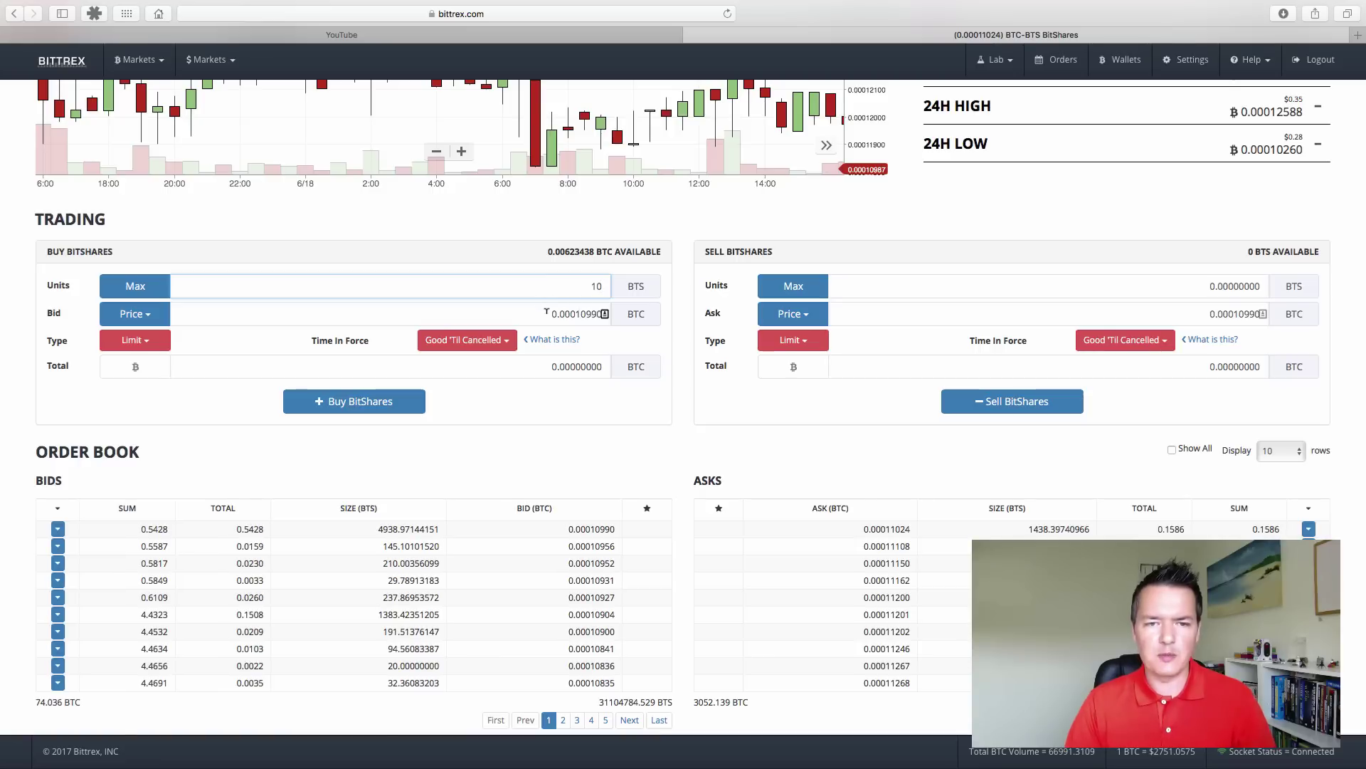
left_click(547, 313)
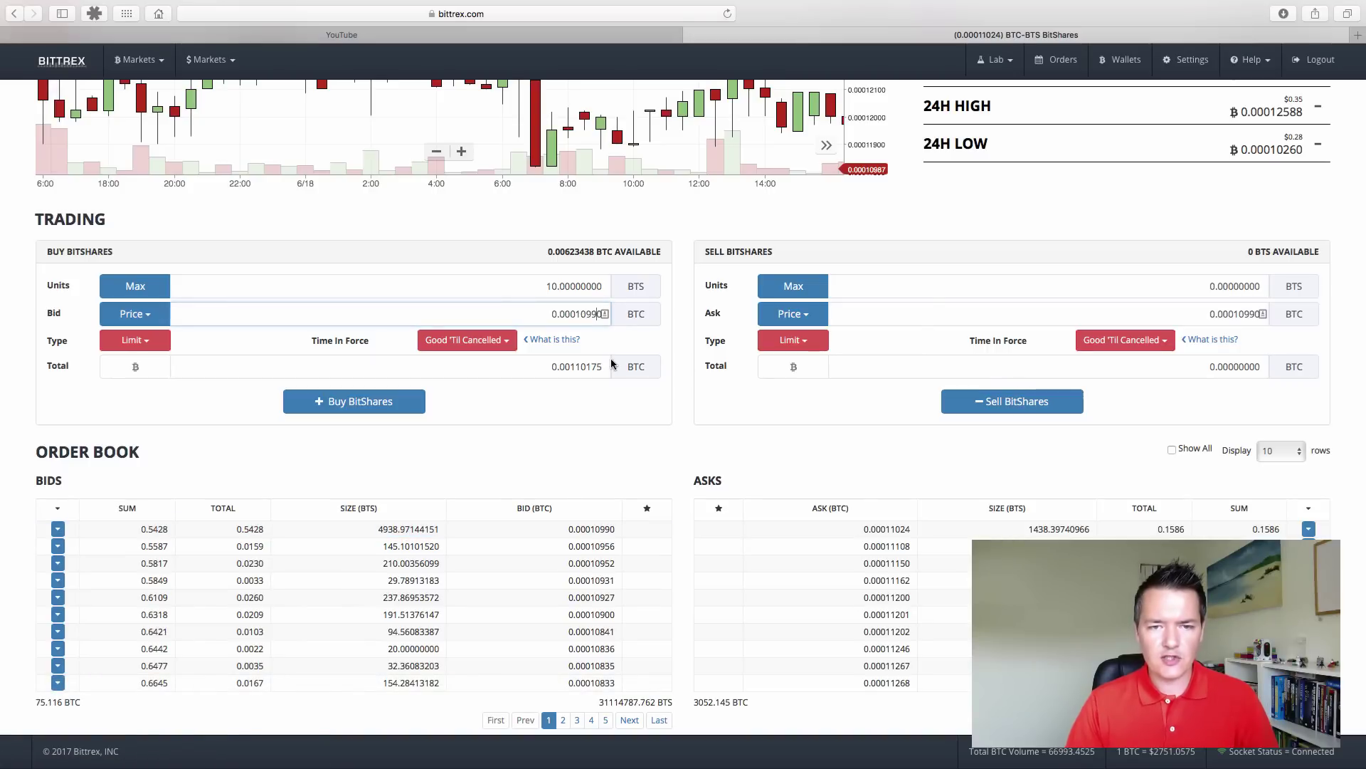
type("1")
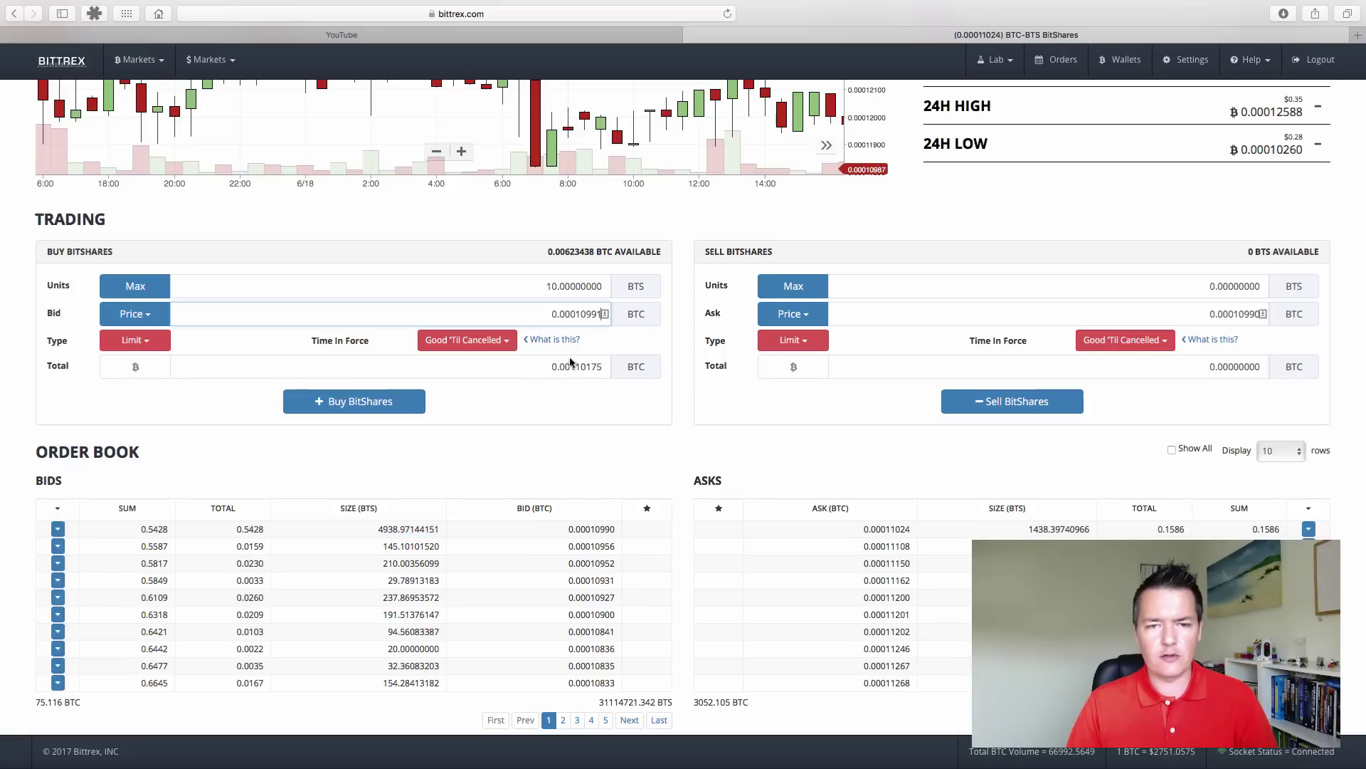
Submit the Good 'Til Cancelled limit buy order for BitShares and confirm it after reviewing its details
left_click(533, 366)
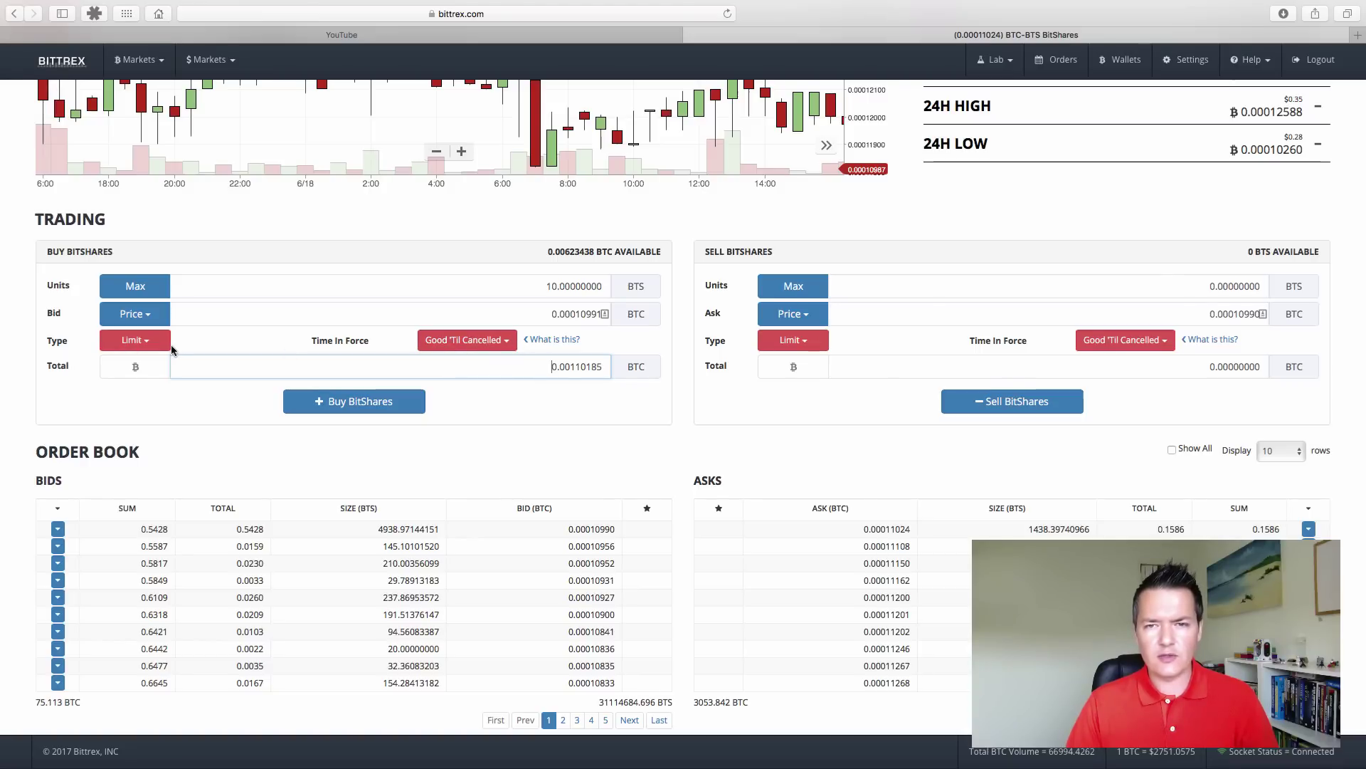
left_click(352, 402)
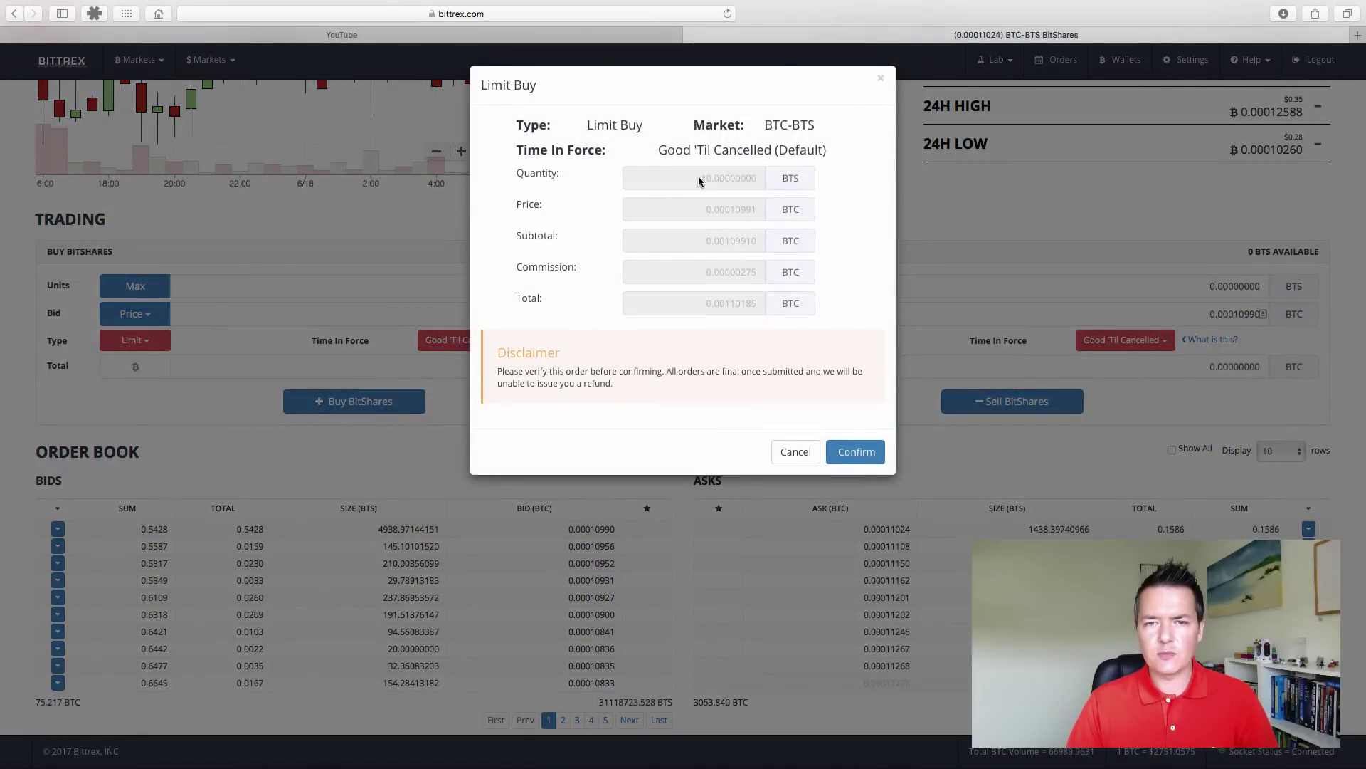
left_click(856, 453)
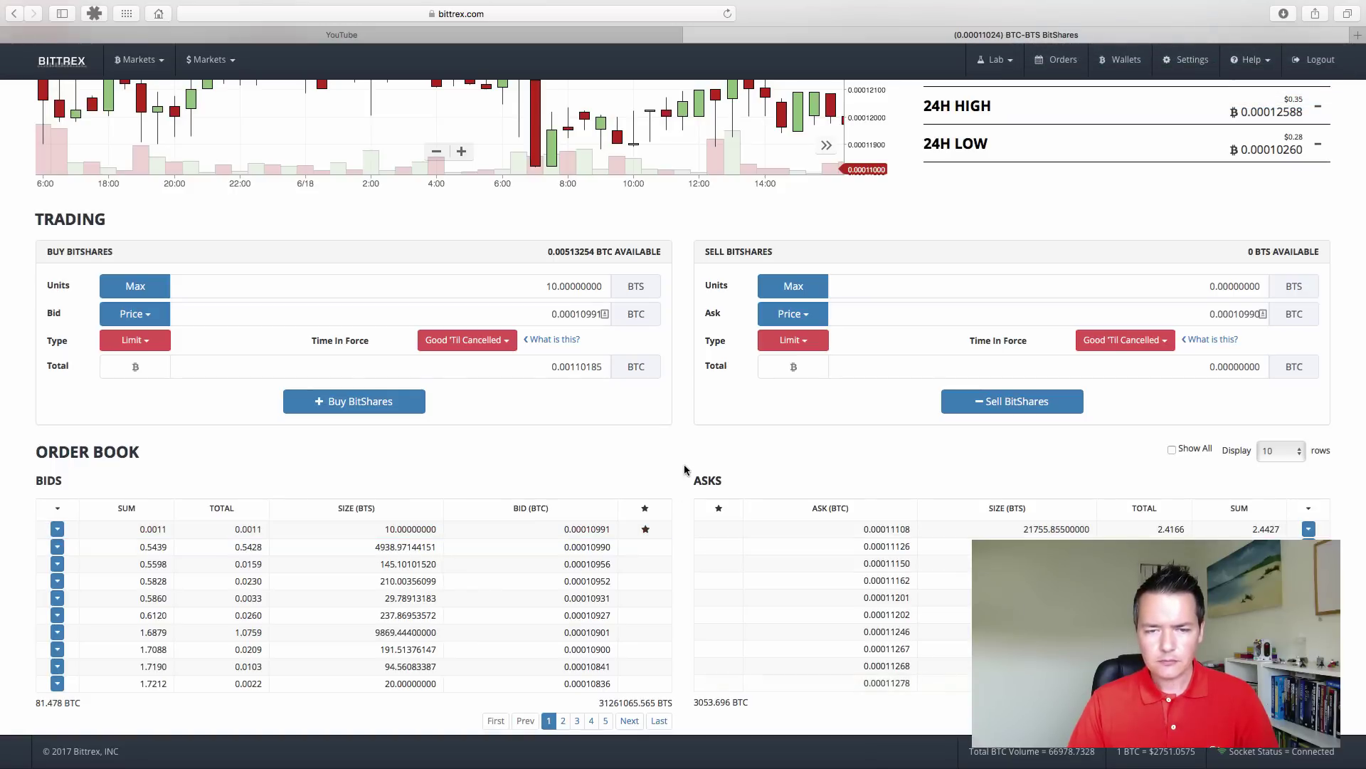
Prepare a limit buy of 5 BTS at the lowest ask of 0.00011106 BTC, and cancel it at the order review
scroll(684, 466, "down", 1)
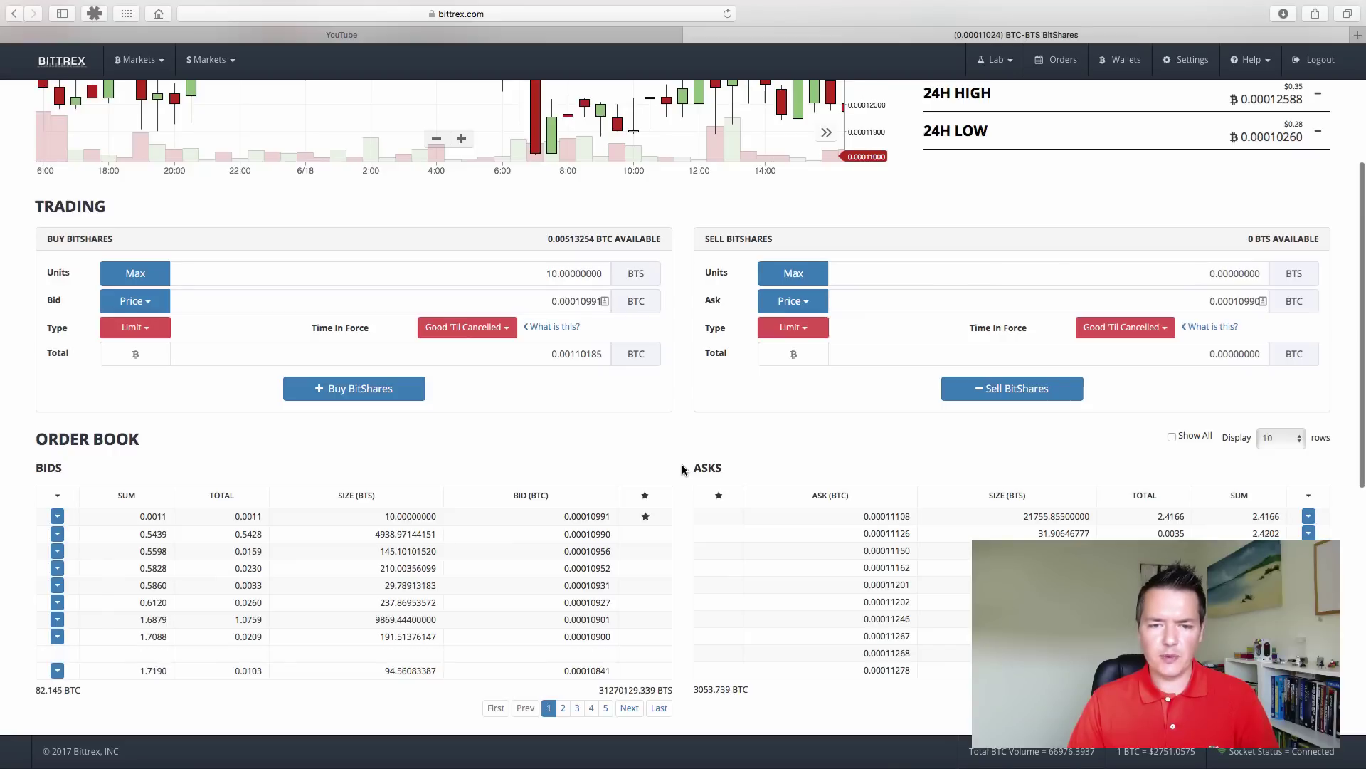
scroll(682, 464, "down", 1)
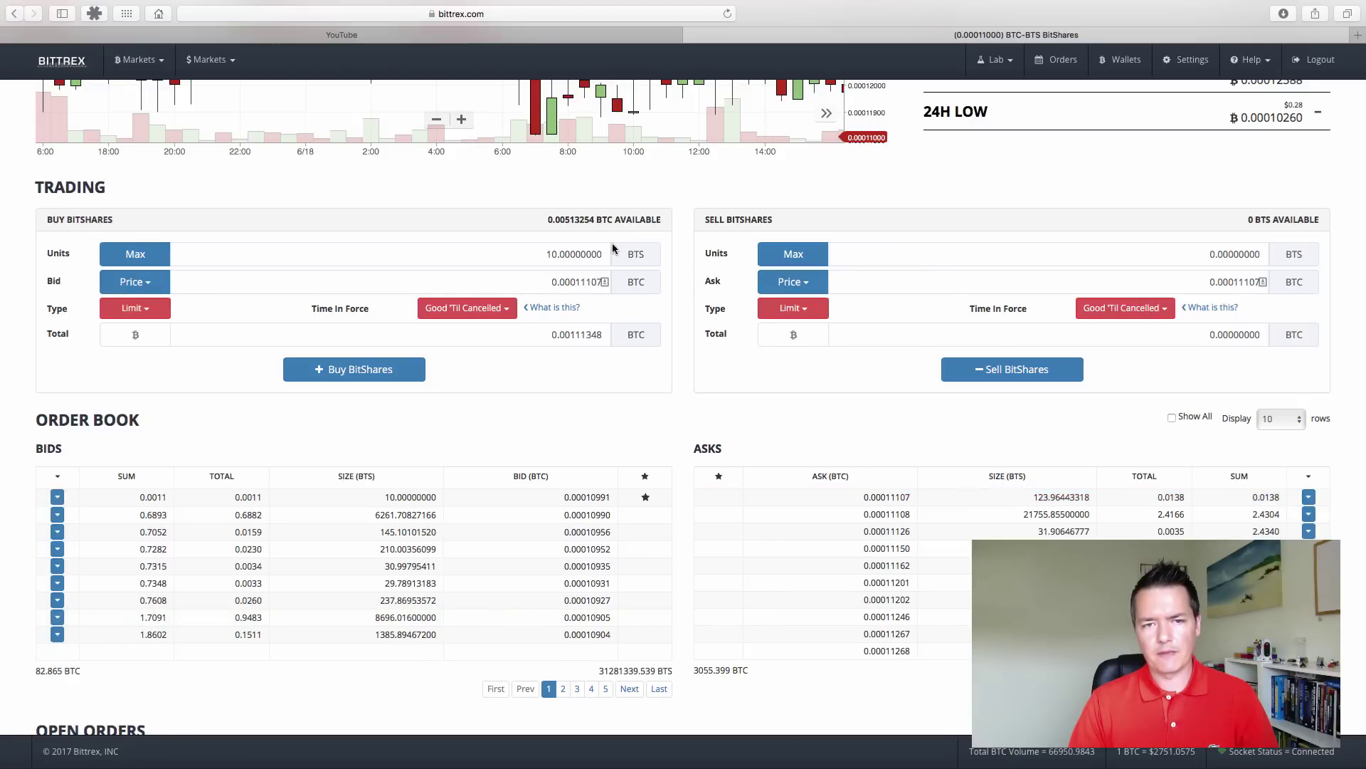
left_click(556, 254)
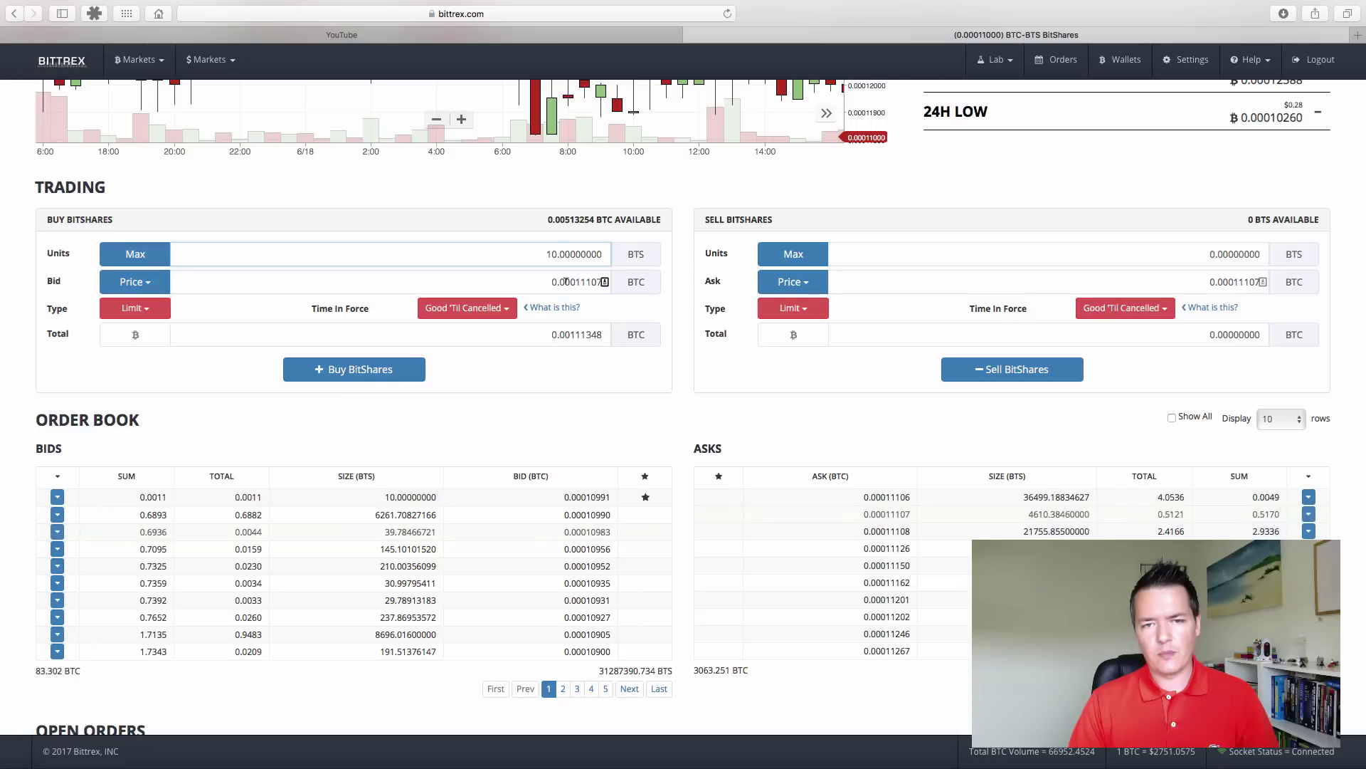
left_click(893, 496)
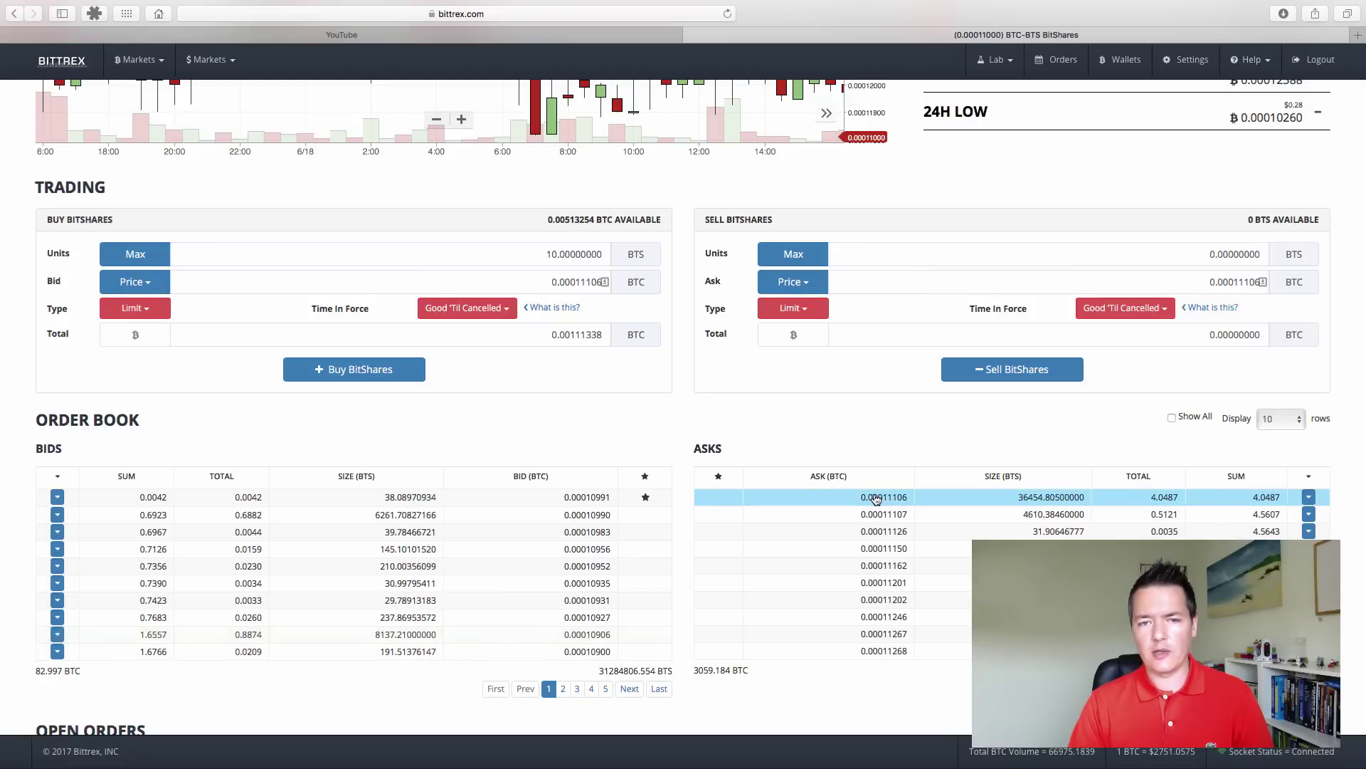
left_click(556, 252)
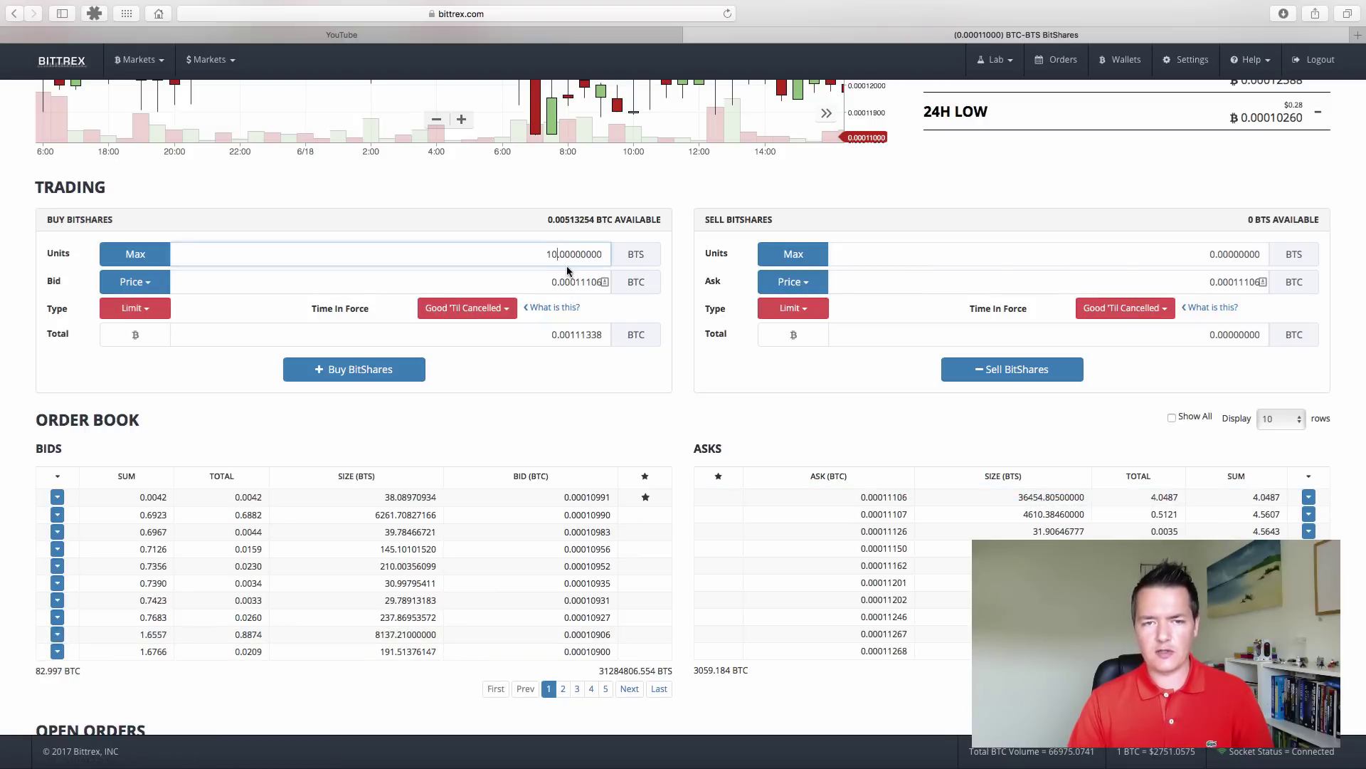
type("5")
left_click(665, 251)
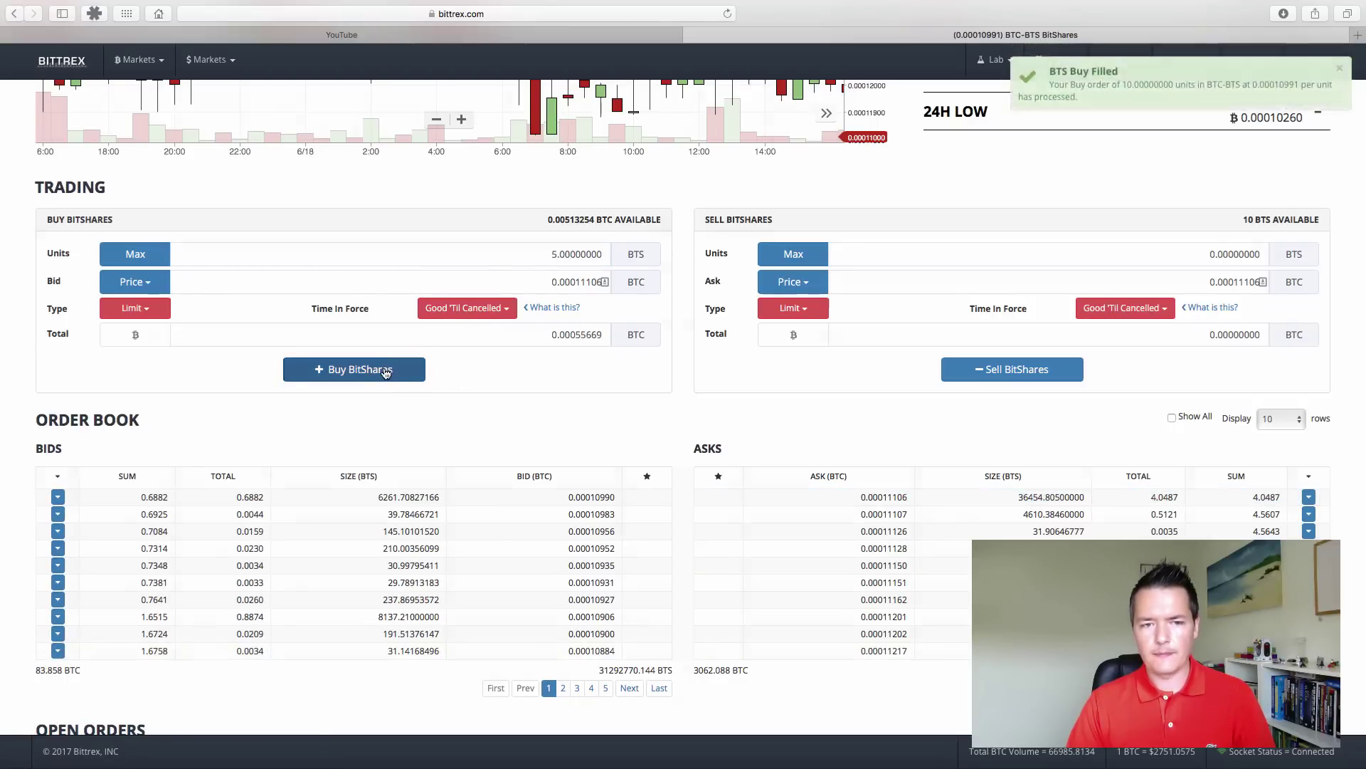
left_click(385, 371)
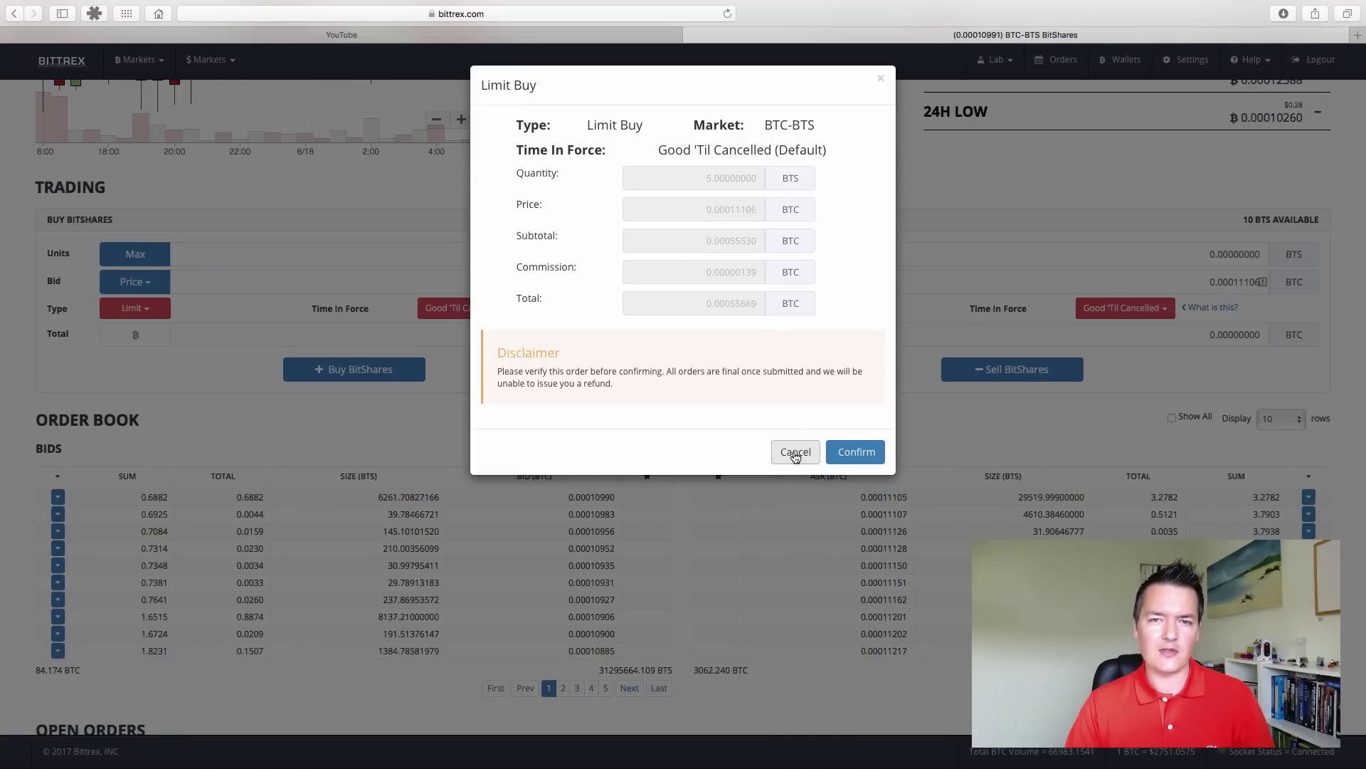
left_click(796, 453)
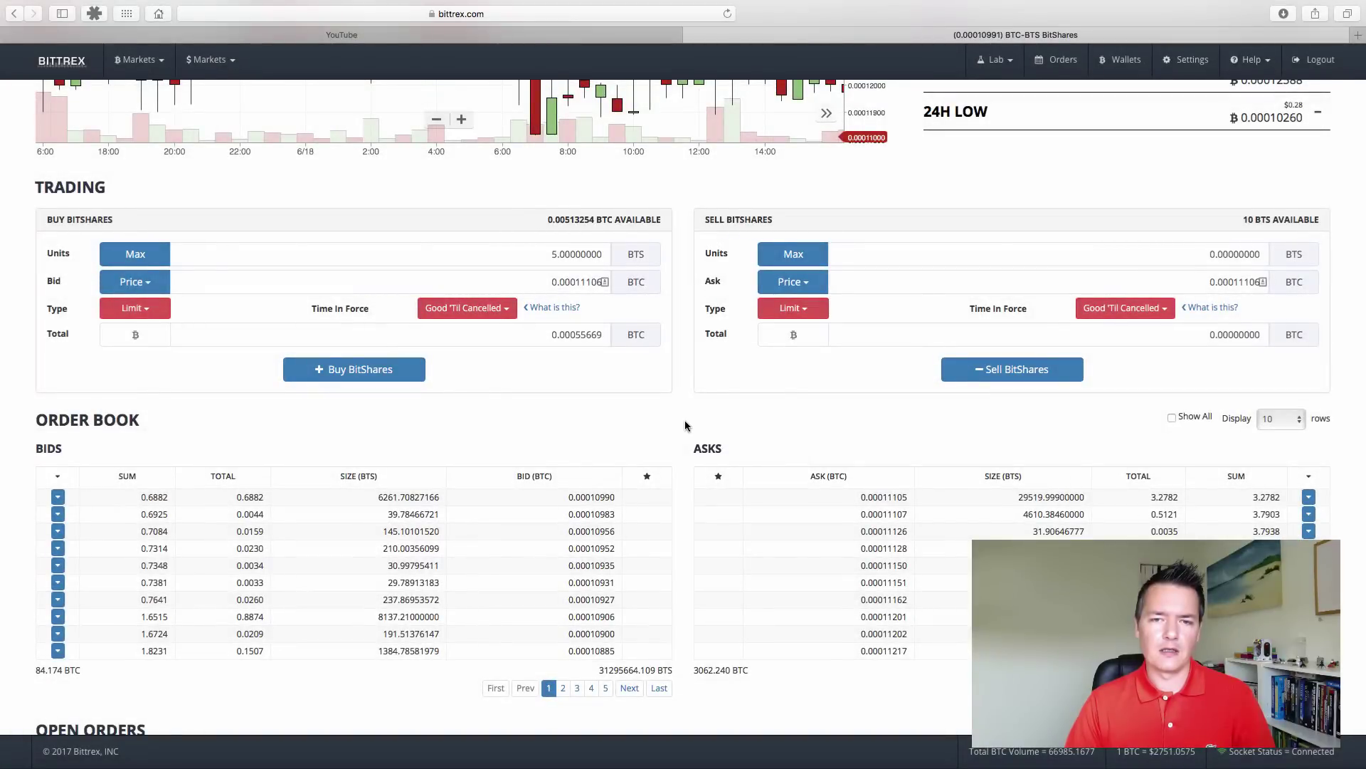
Review the Open Orders, Market History and My Order History tables for the BitShares market
scroll(684, 422, "down", 5)
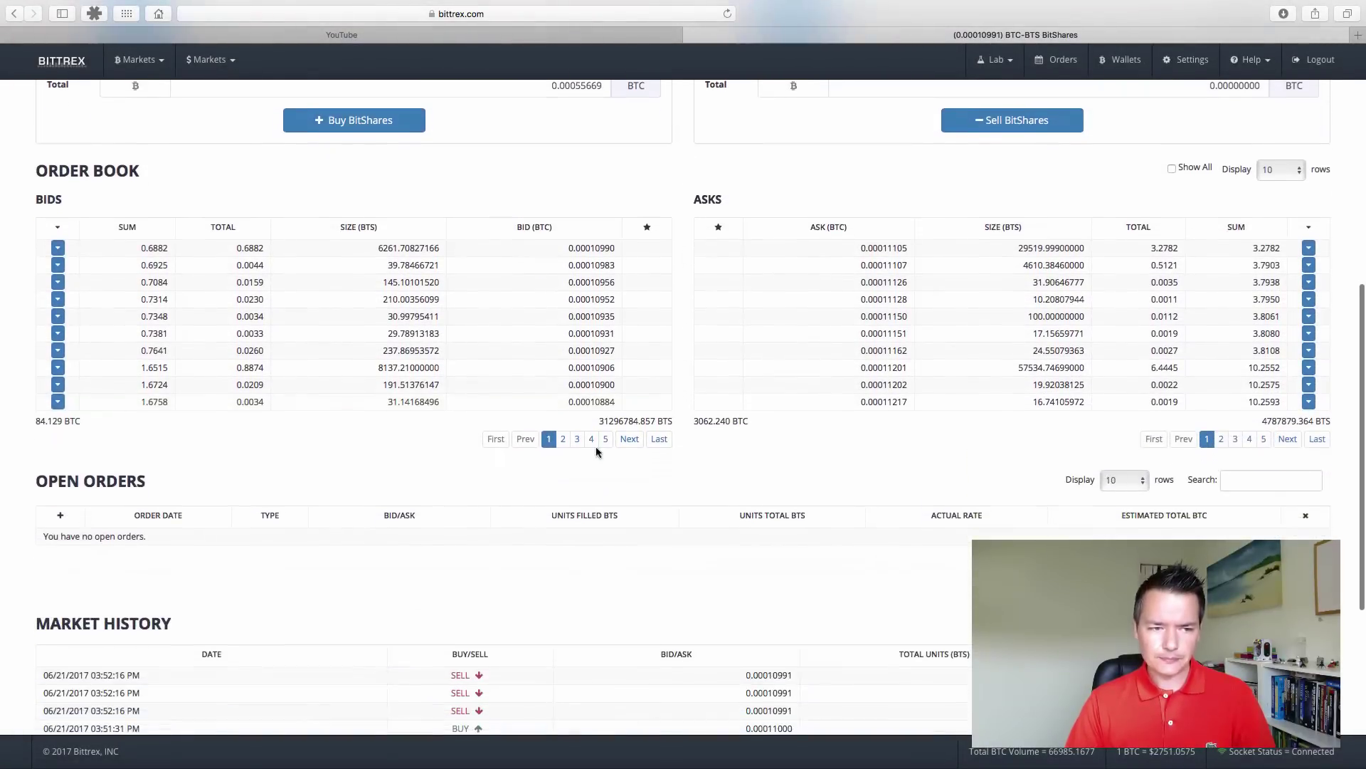
scroll(532, 472, "down", 1)
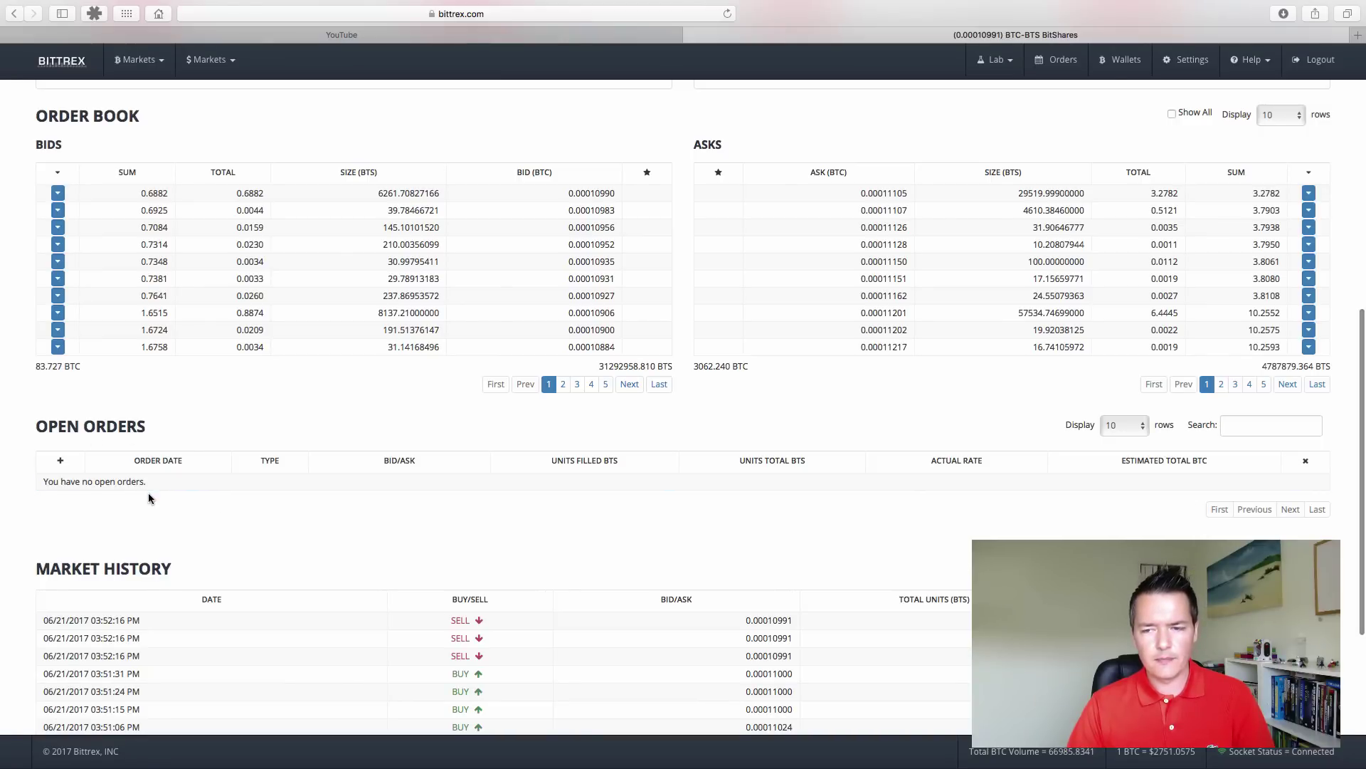
scroll(232, 513, "down", 1)
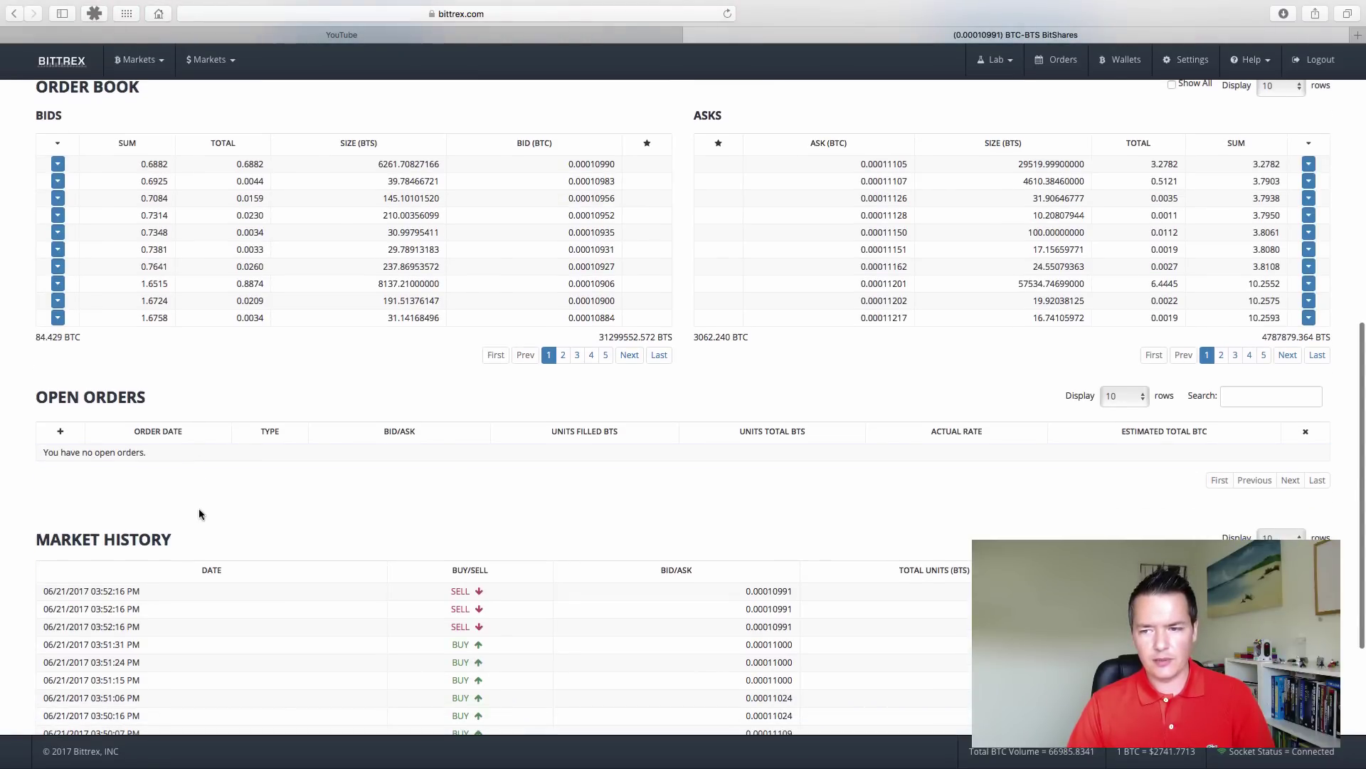
scroll(199, 508, "down", 5)
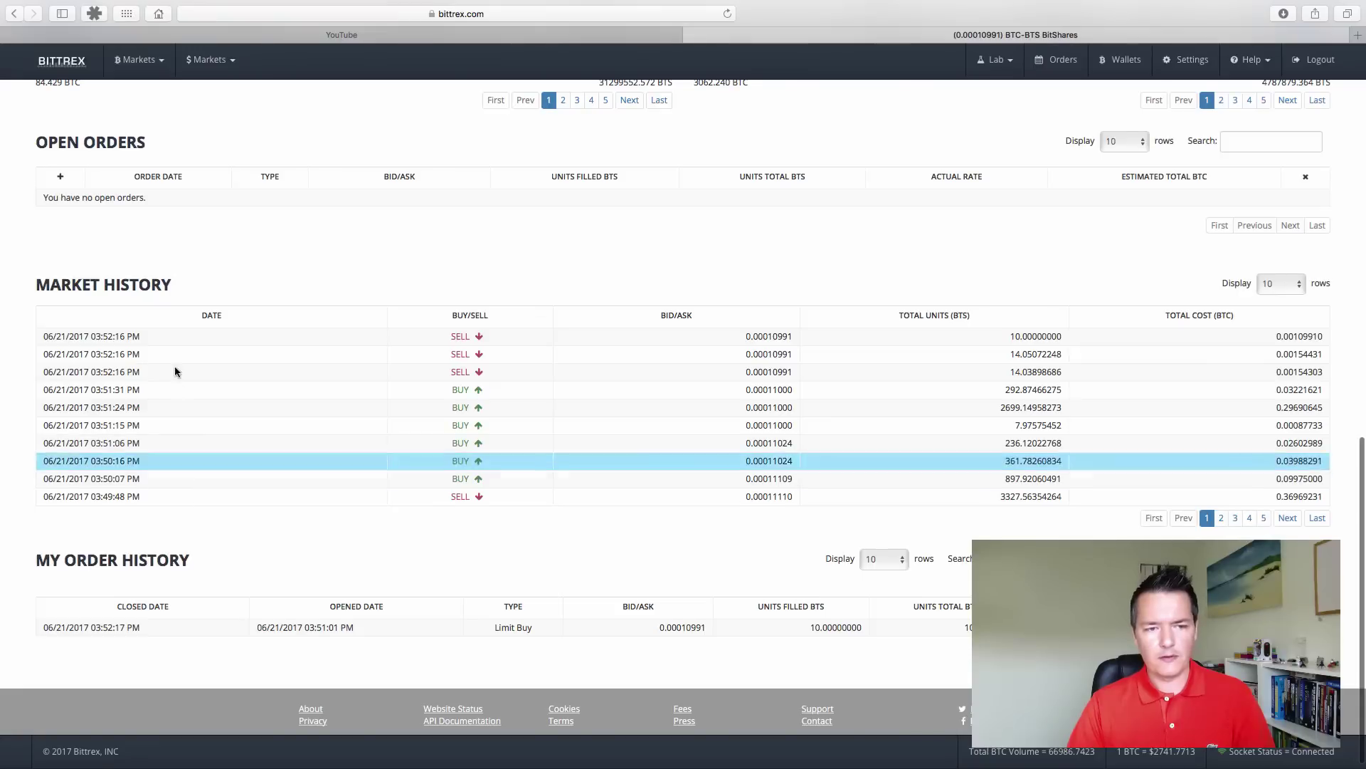
scroll(170, 367, "down", 1)
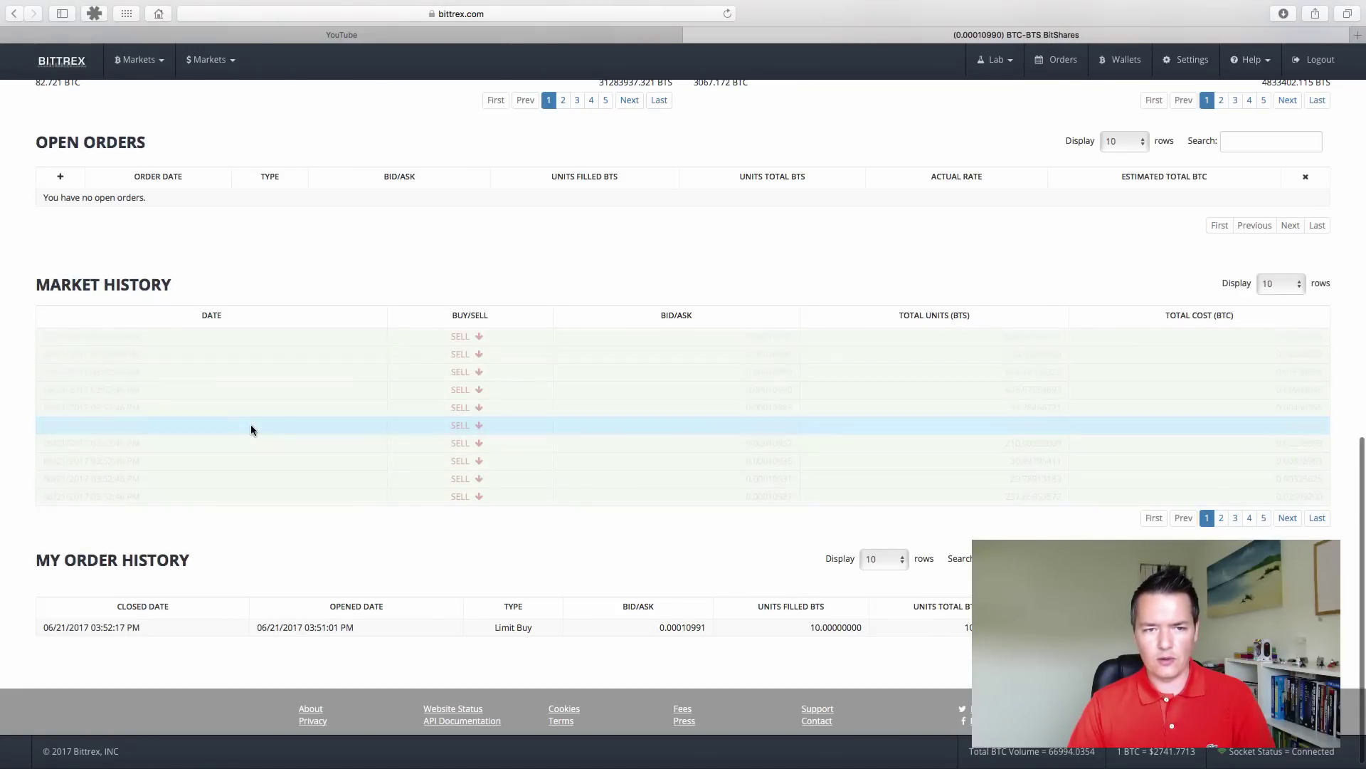
scroll(354, 544, "down", 1)
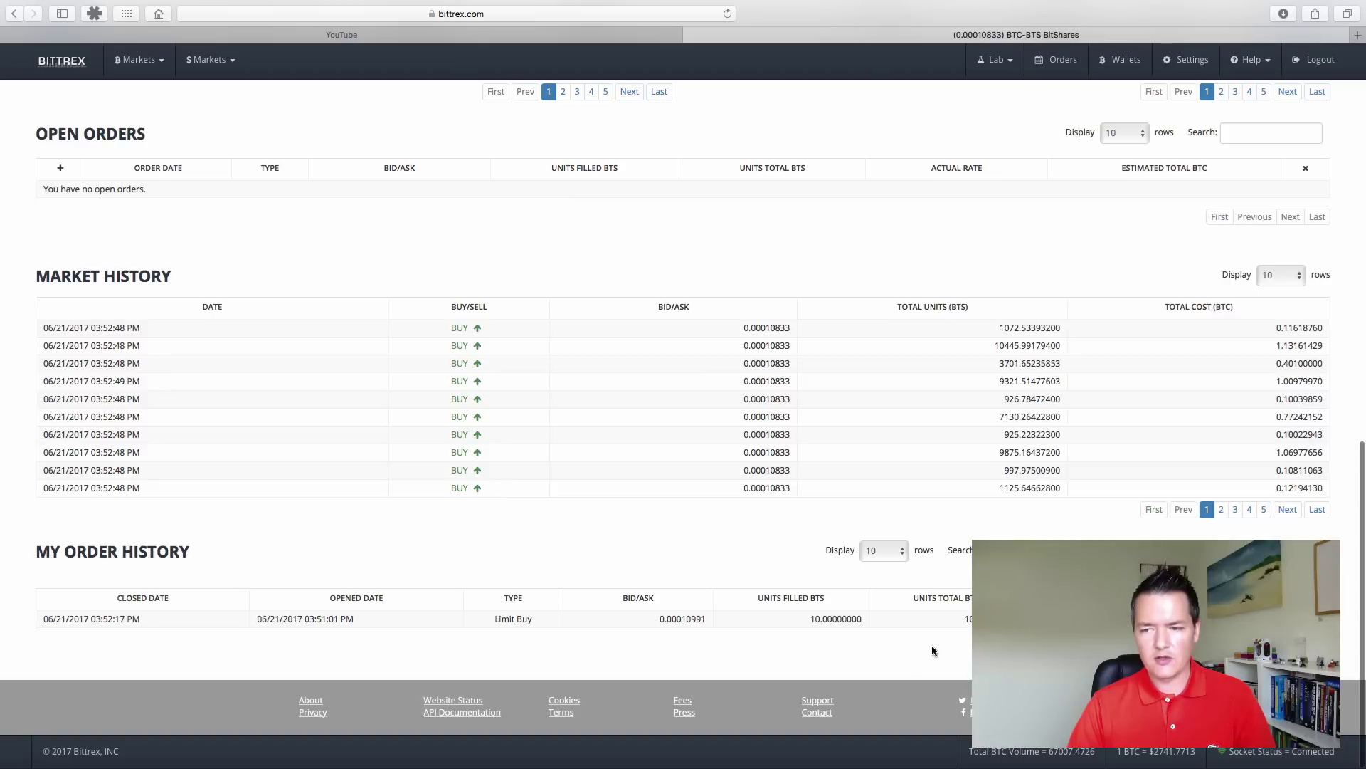
Fill the sell form with 10 BTS units and the lowest ask of 0.00011096 BTC from the order book
scroll(933, 650, "up", 6)
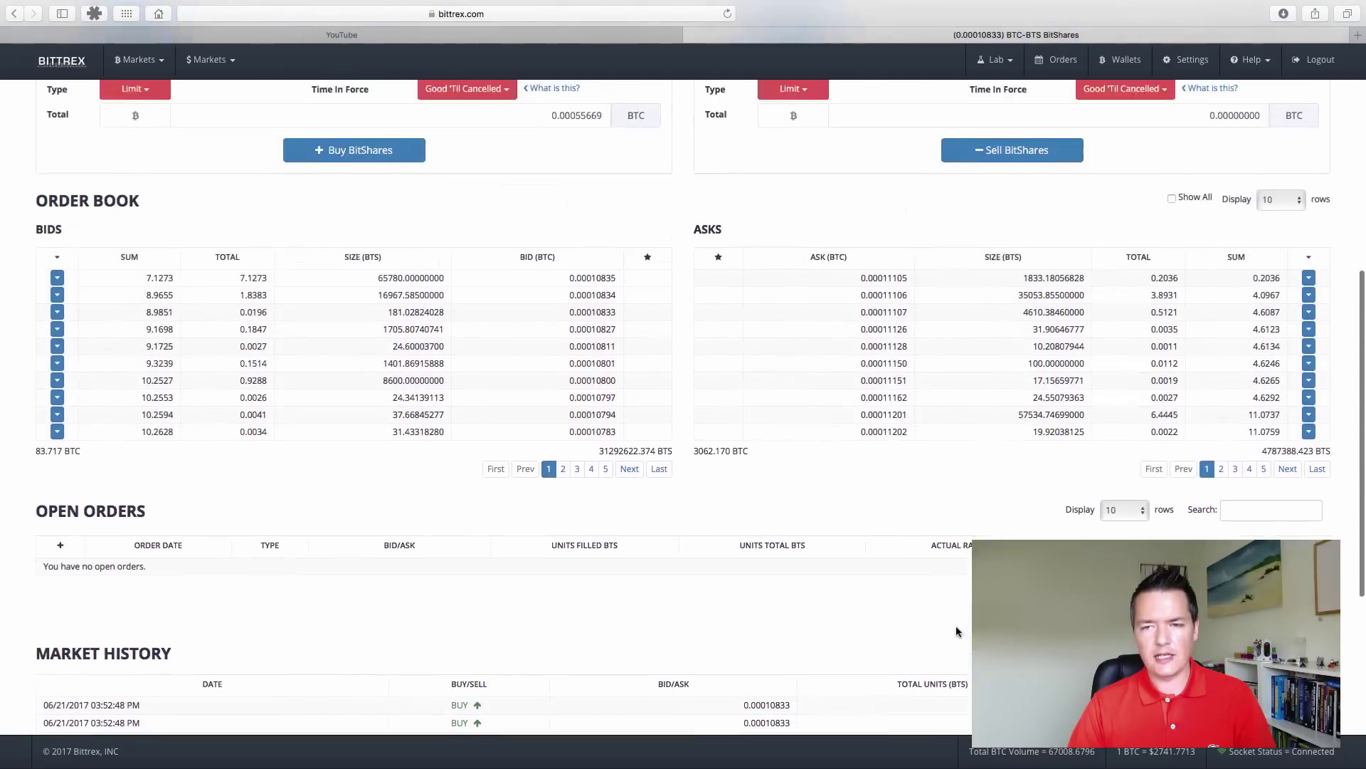
scroll(958, 629, "up", 3)
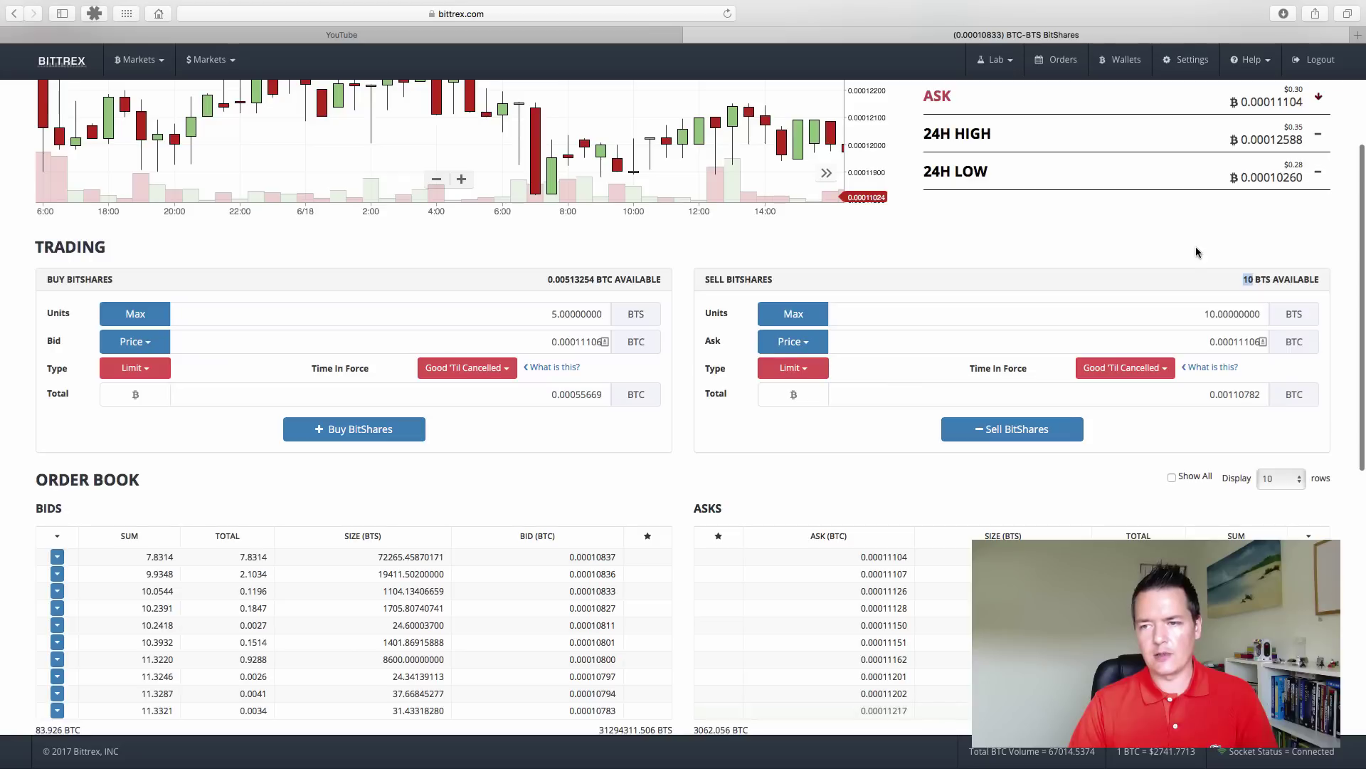
left_click(1172, 262)
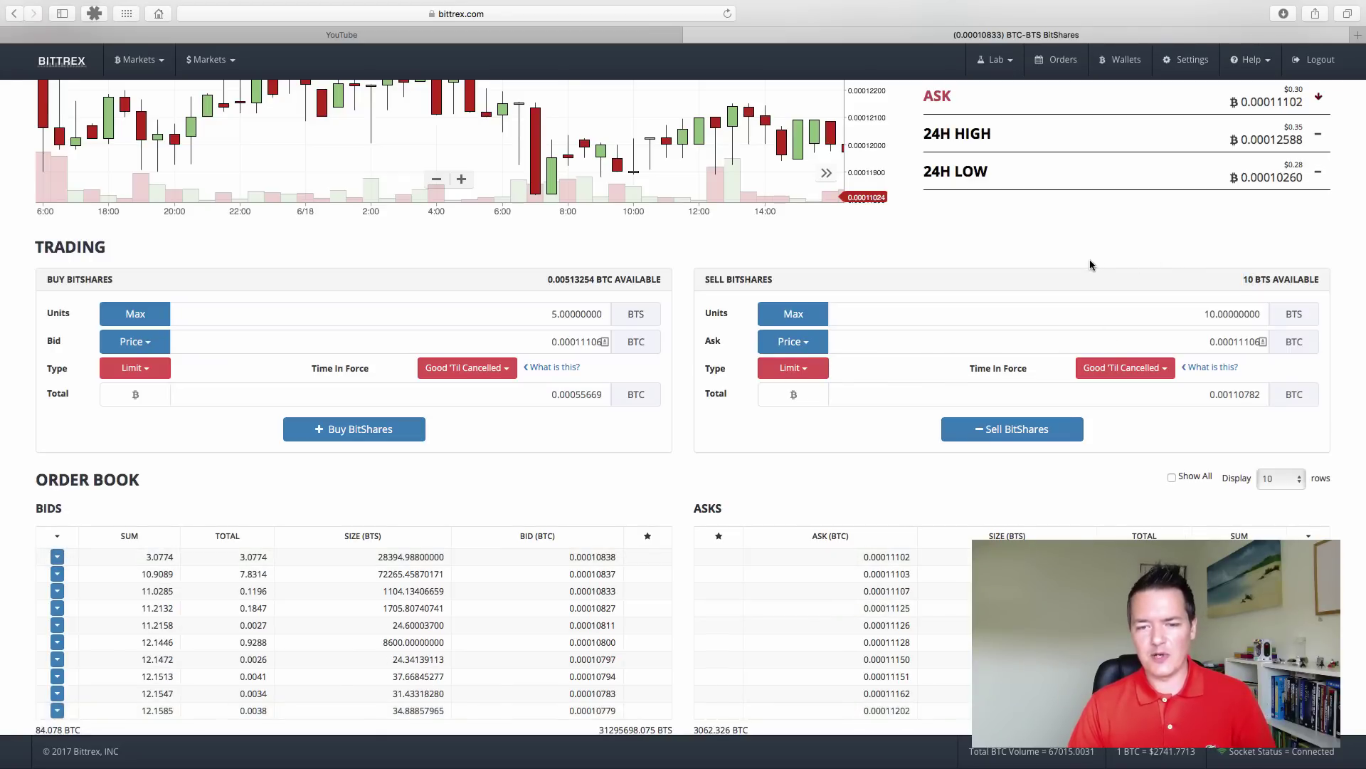
scroll(886, 199, "down", 3)
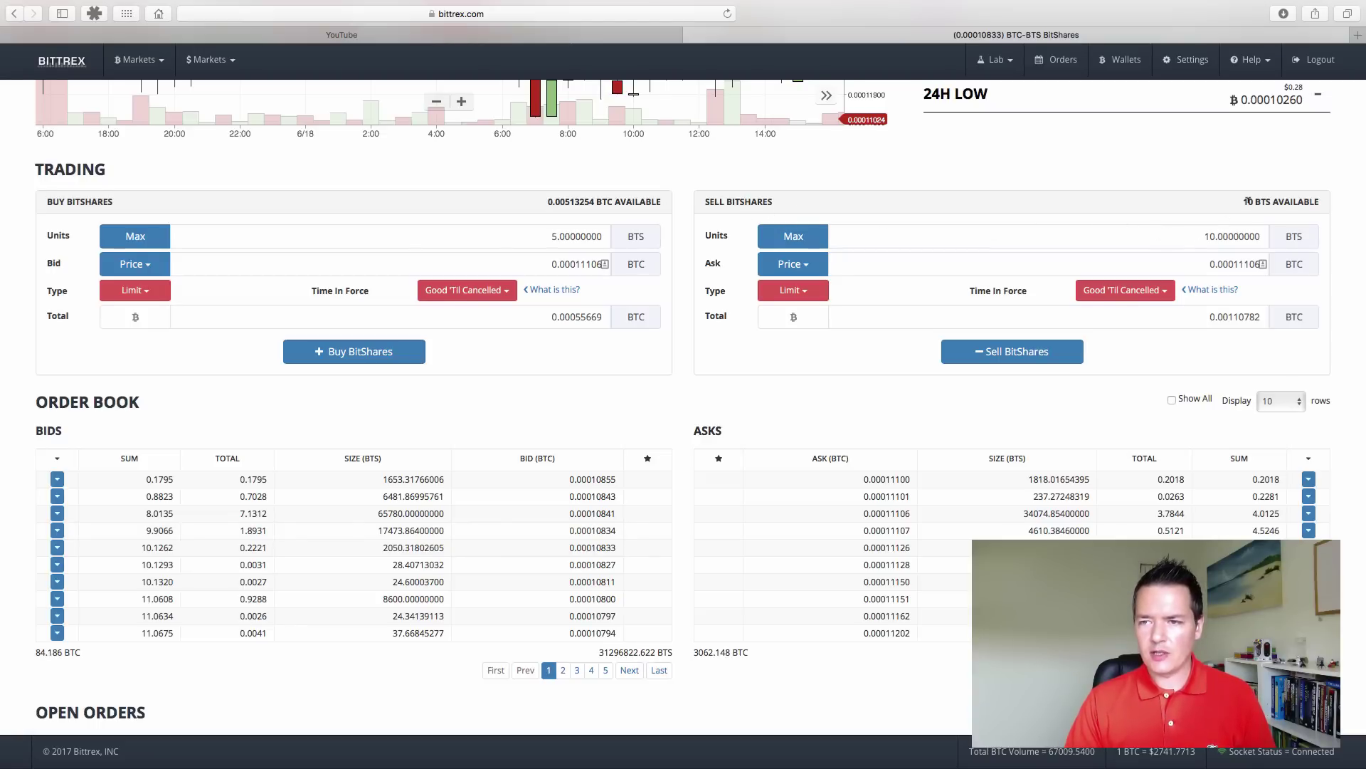
left_click(1148, 263)
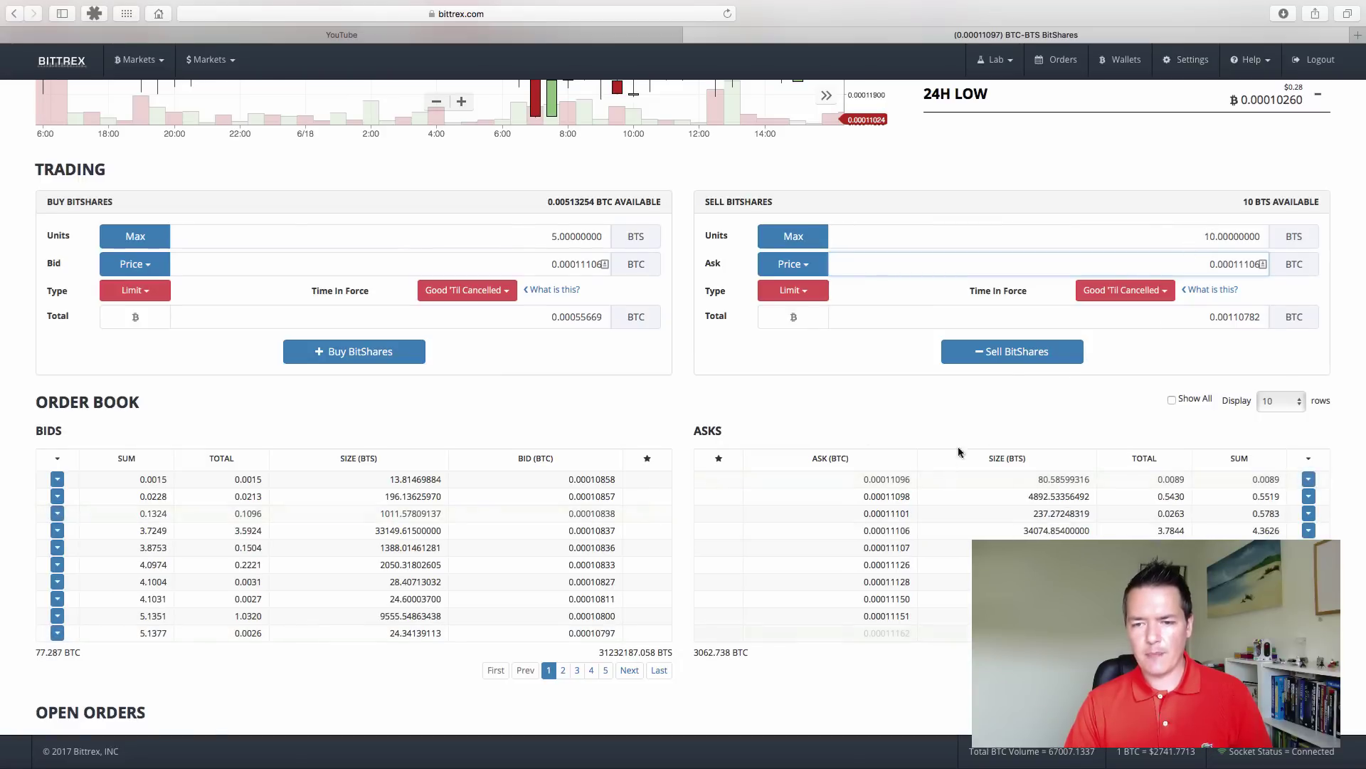
left_click(901, 480)
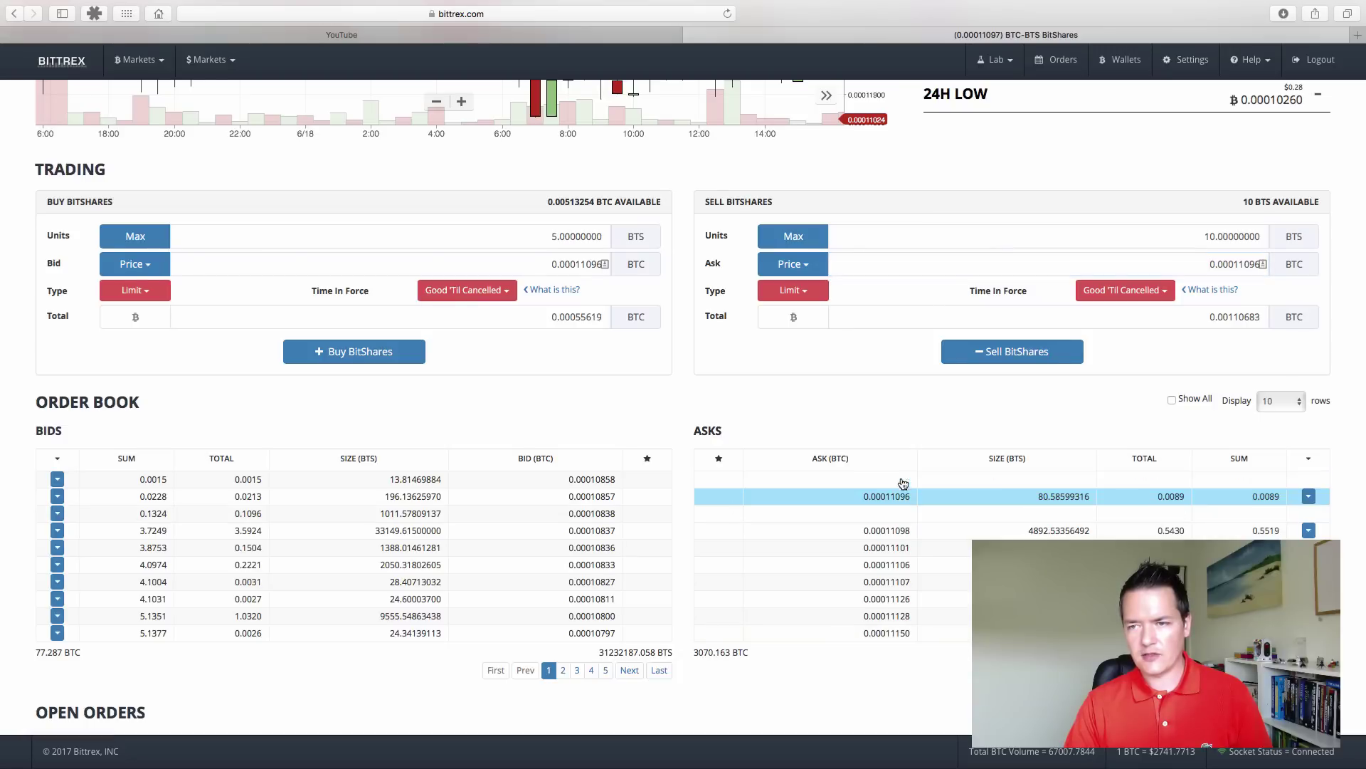
Set the ask to 0.00011080 BTC and place the Good 'Til Cancelled limit sell of 10 BTS, confirming the order review
left_click(1247, 267)
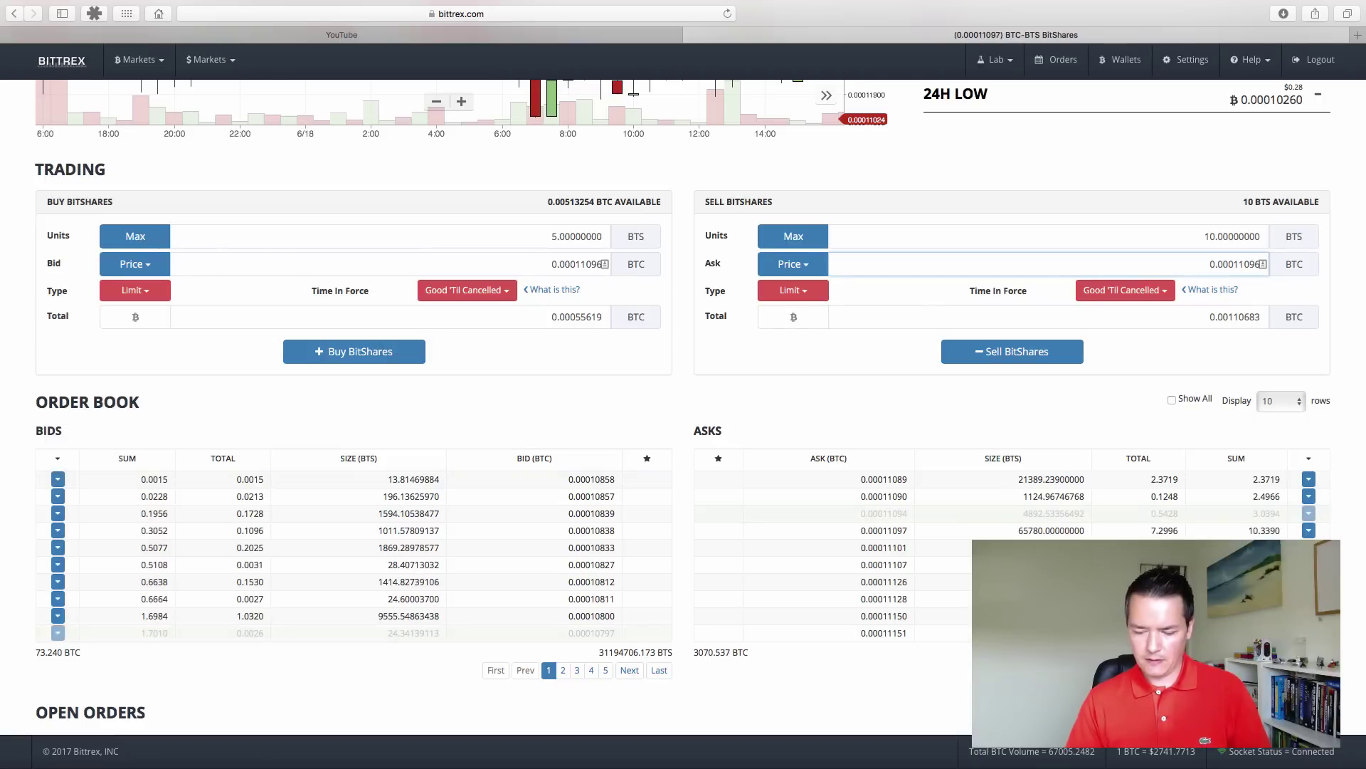
key("BackSpace")
key("BackSpace")
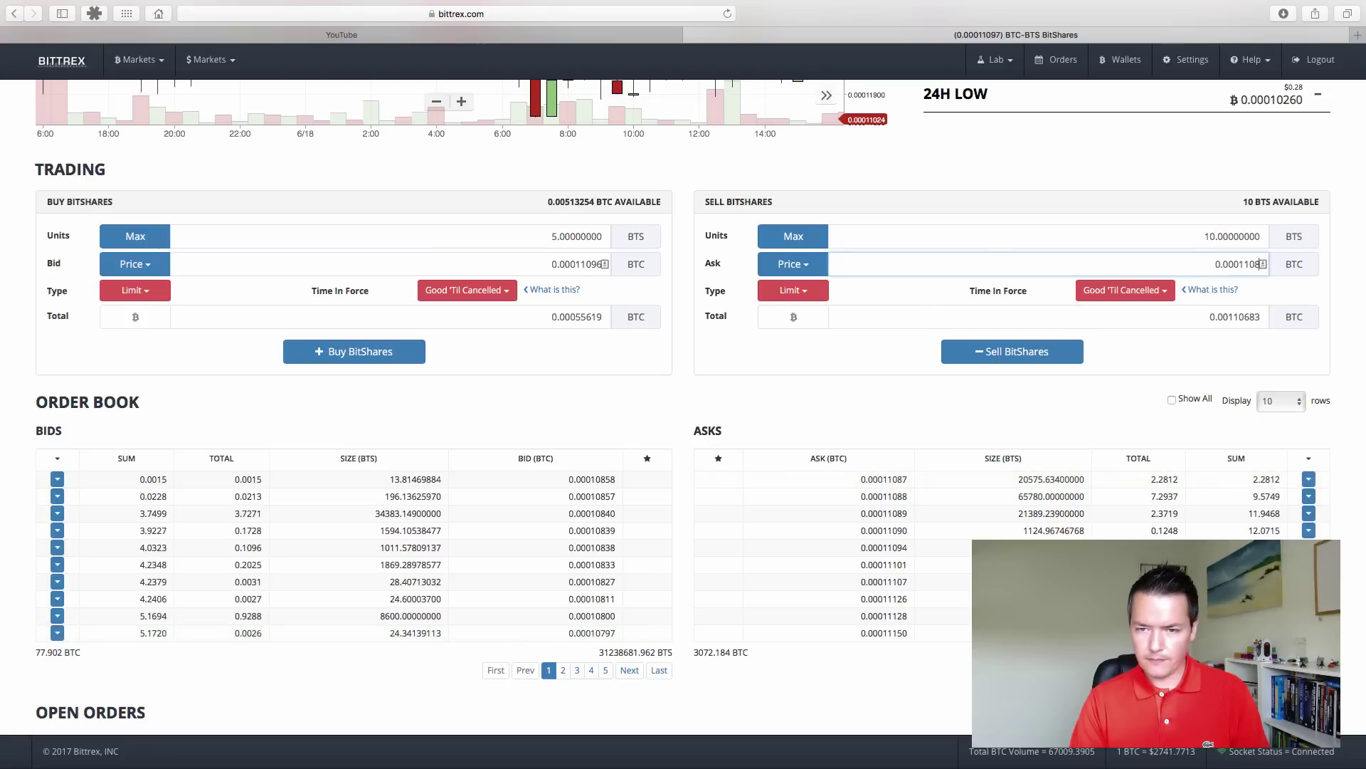
type("8")
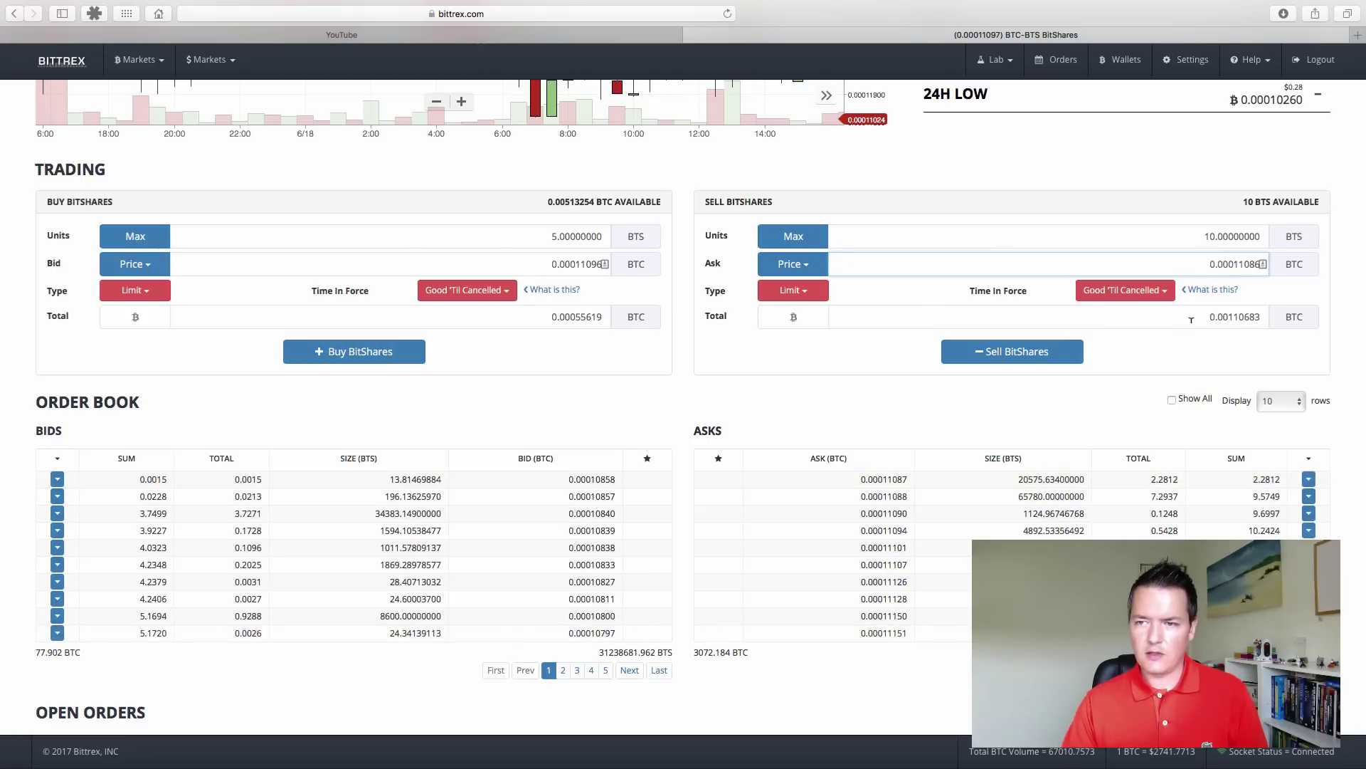
type("6")
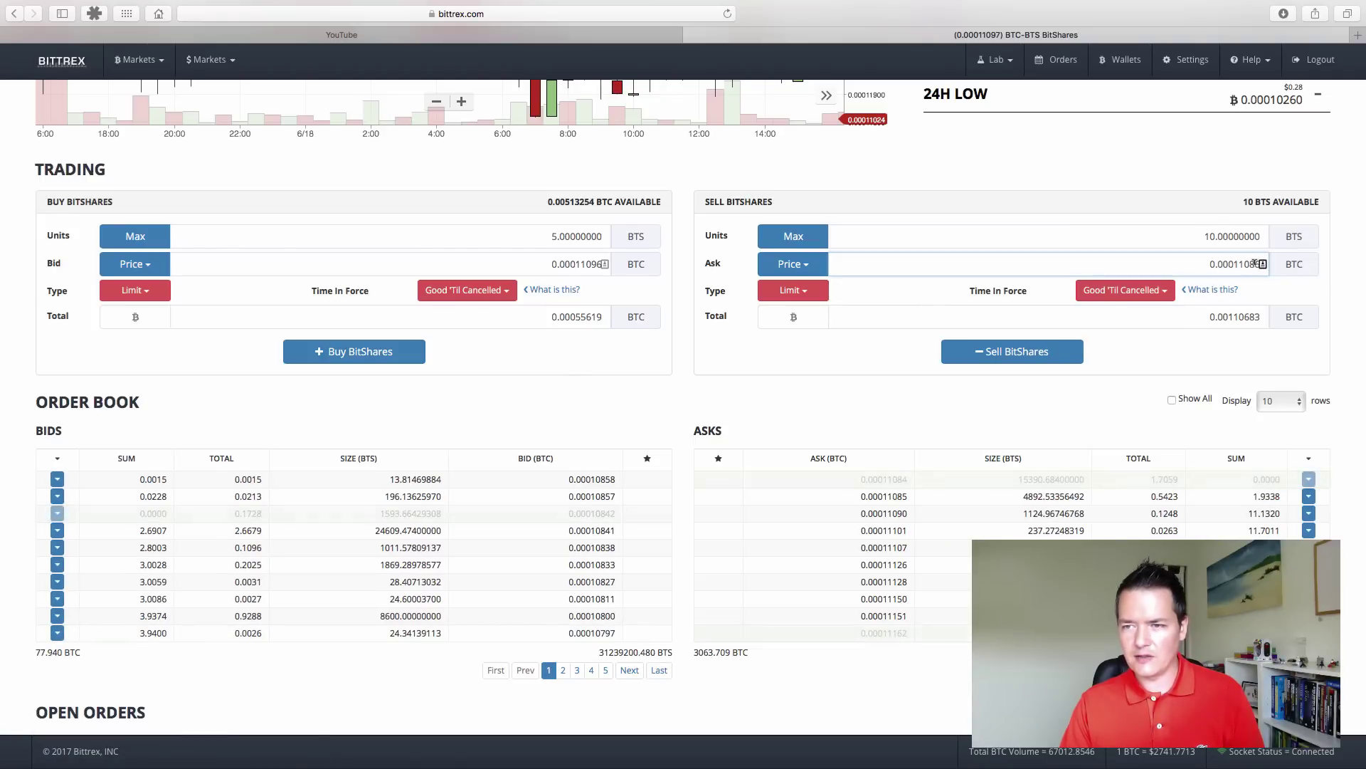
left_click(1262, 264)
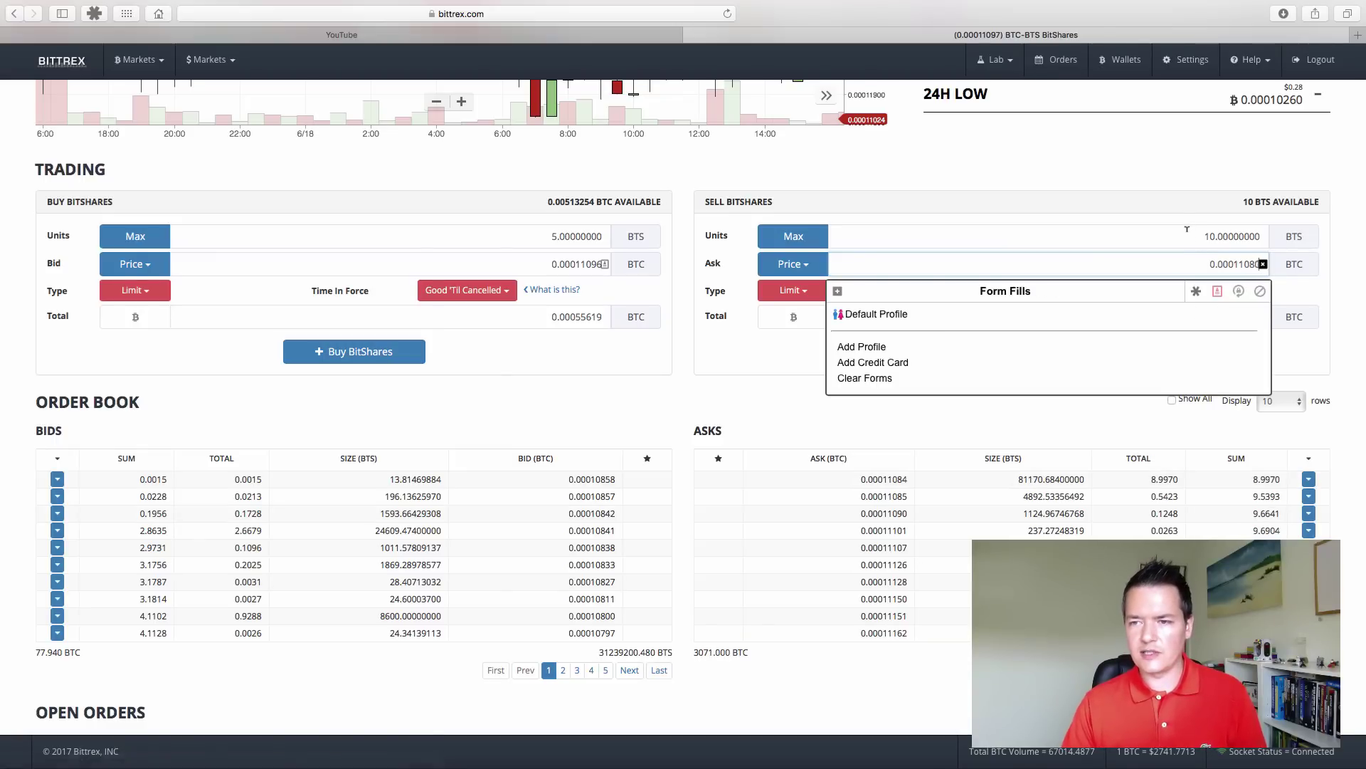
left_click(1187, 229)
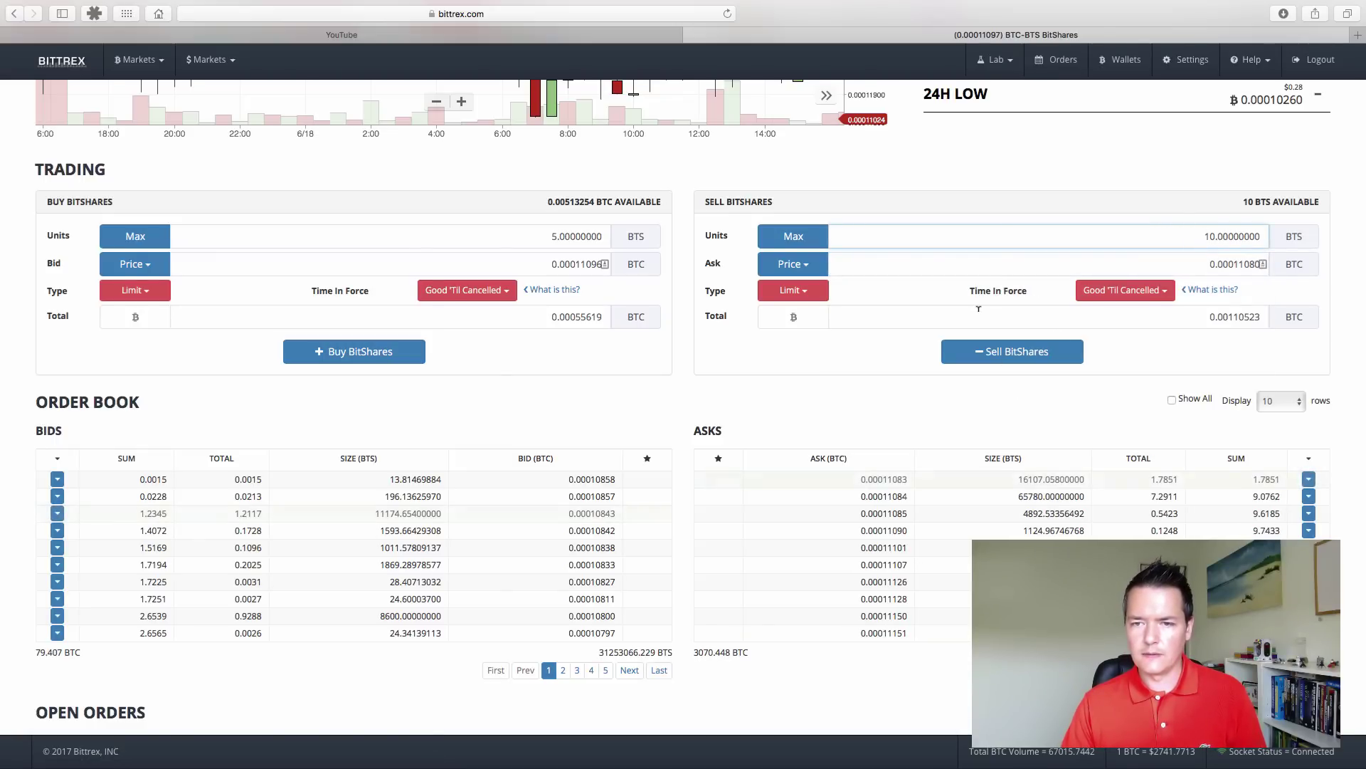
left_click(1029, 356)
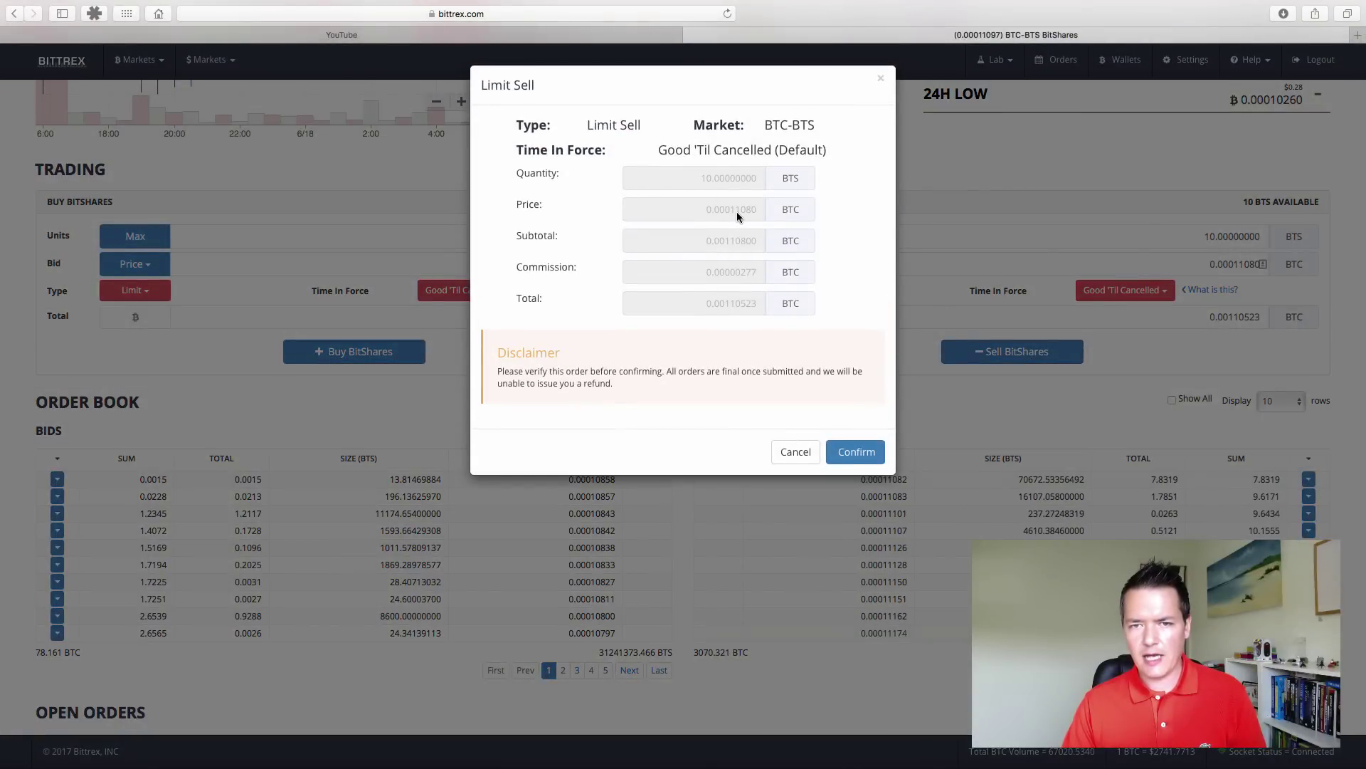
left_click(856, 454)
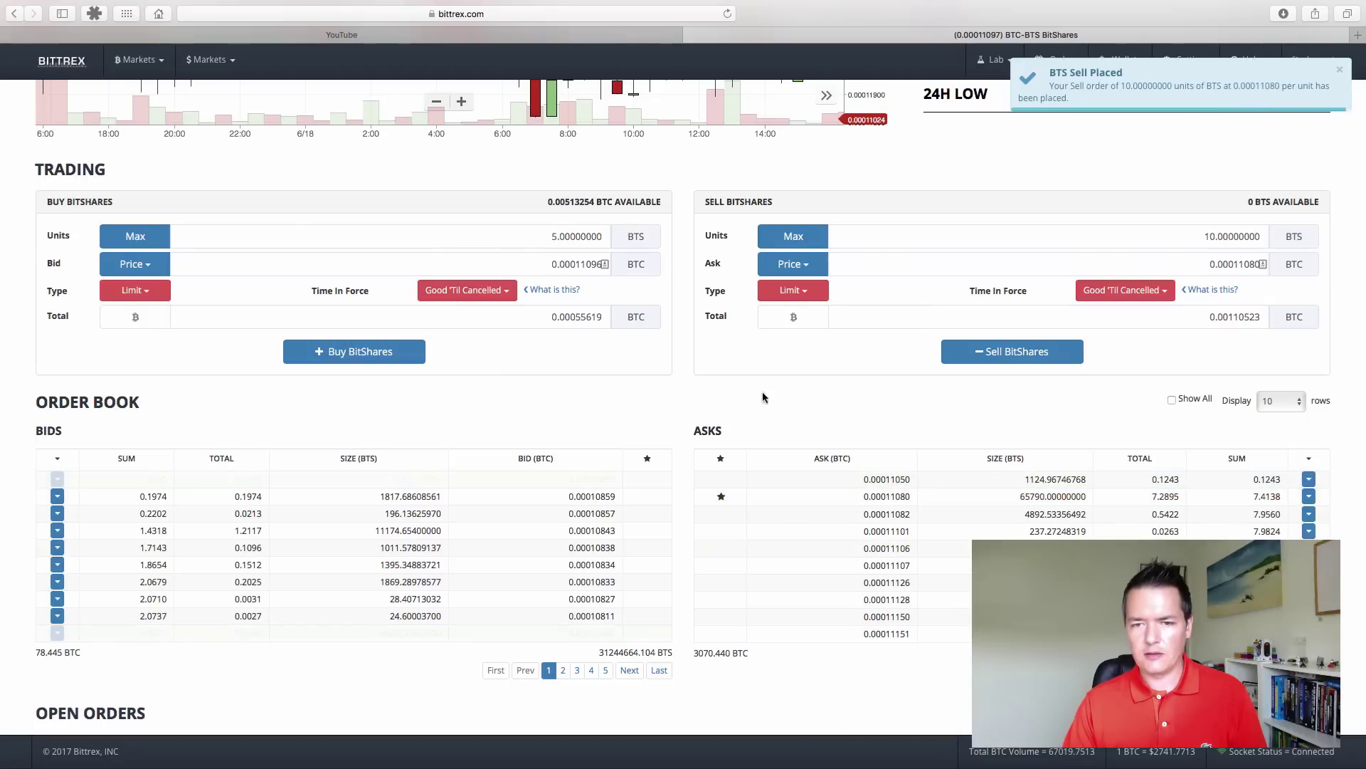
Examine the pending limit sell in Open Orders and its rank among the asks in the order book
scroll(682, 388, "down", 5)
scroll(681, 390, "down", 3)
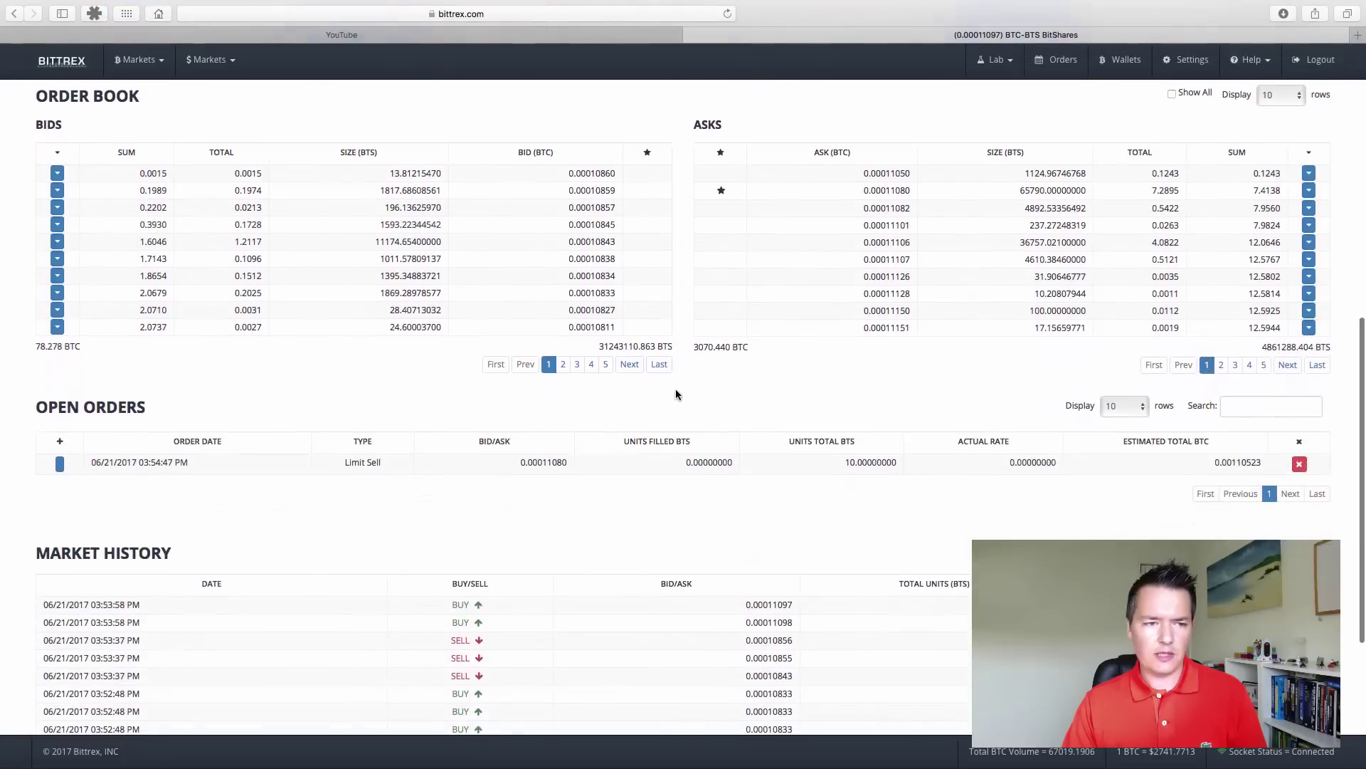
left_click(100, 467)
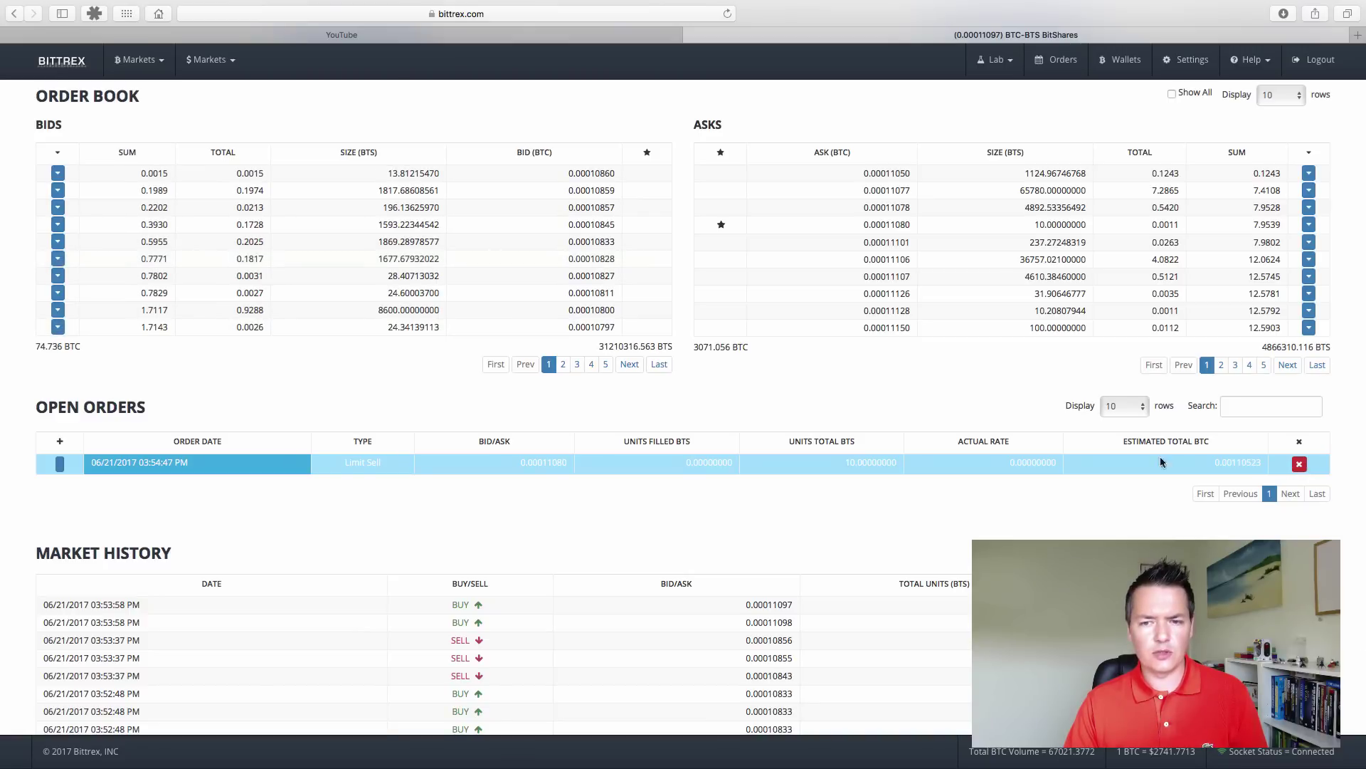
scroll(737, 402, "up", 5)
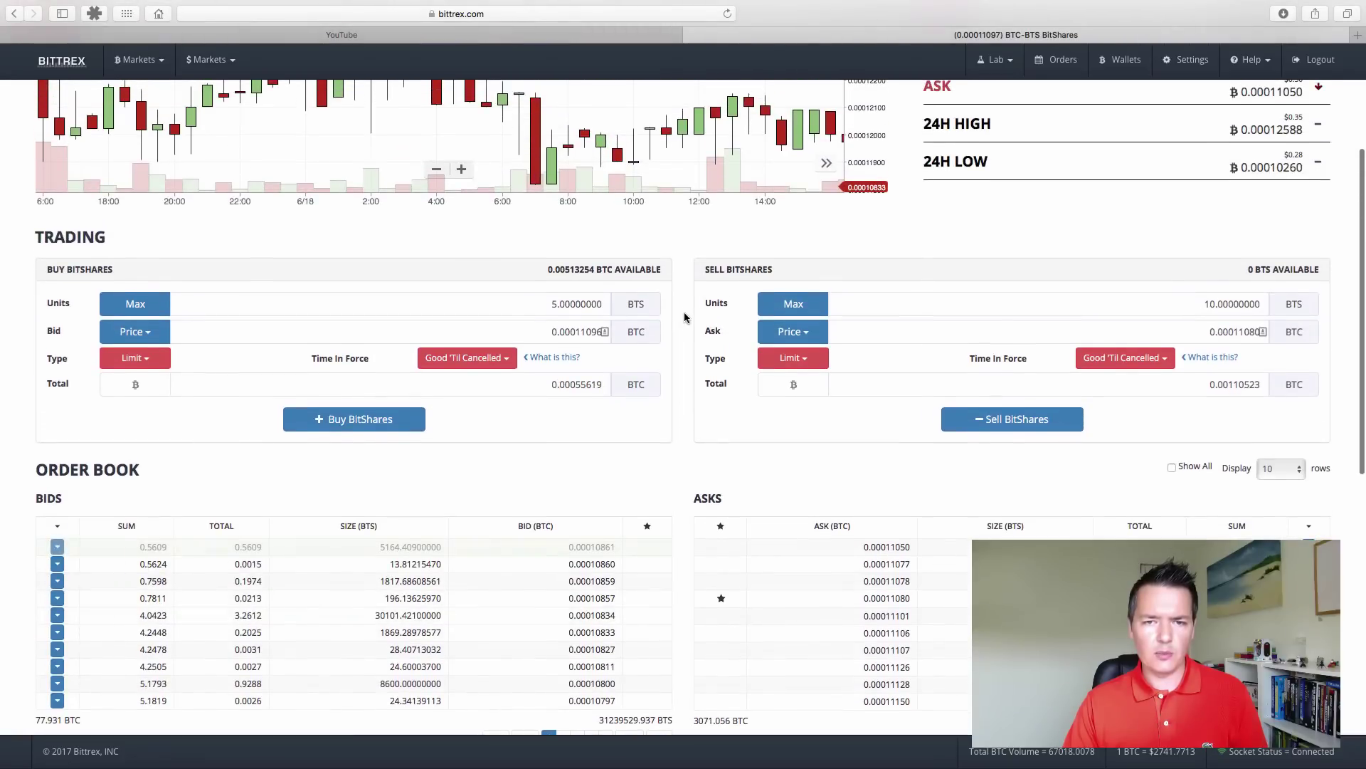
scroll(682, 310, "down", 3)
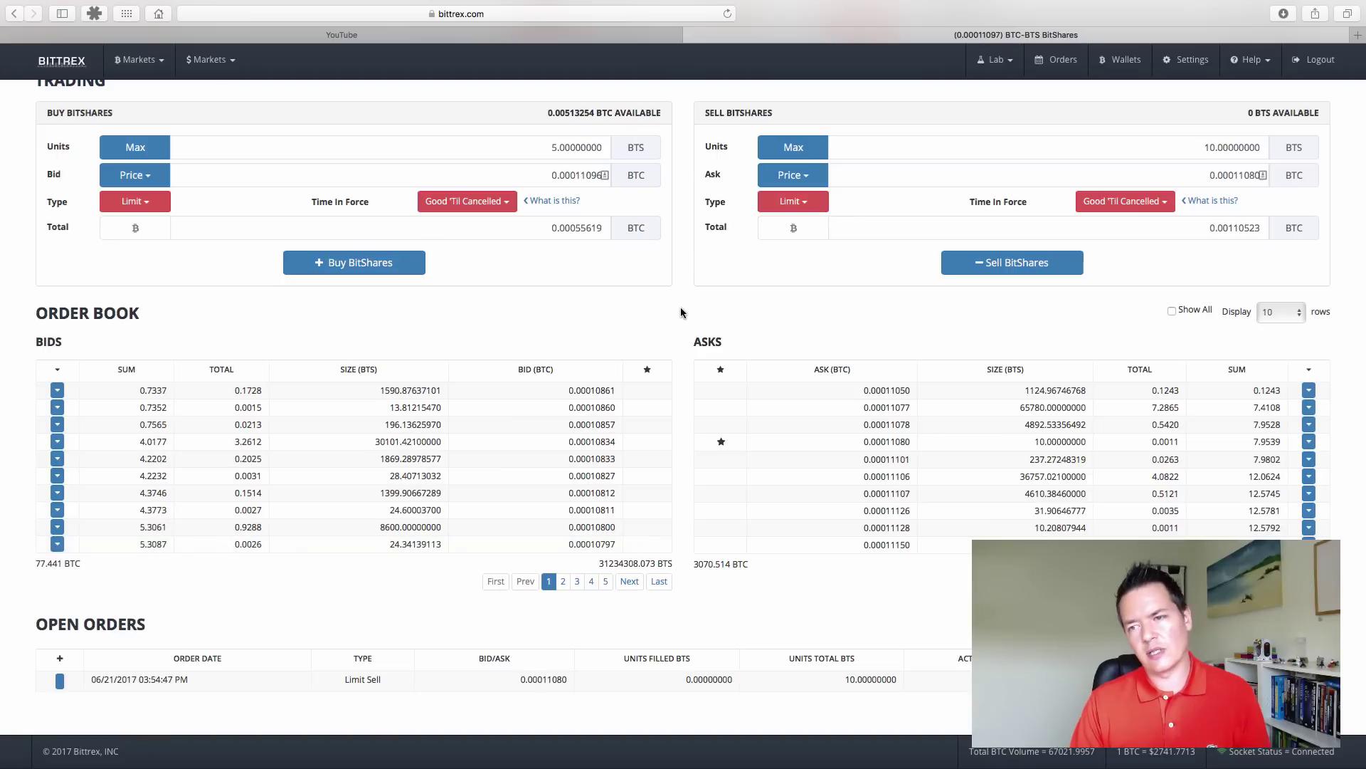
scroll(682, 316, "down", 1)
scroll(682, 321, "down", 3)
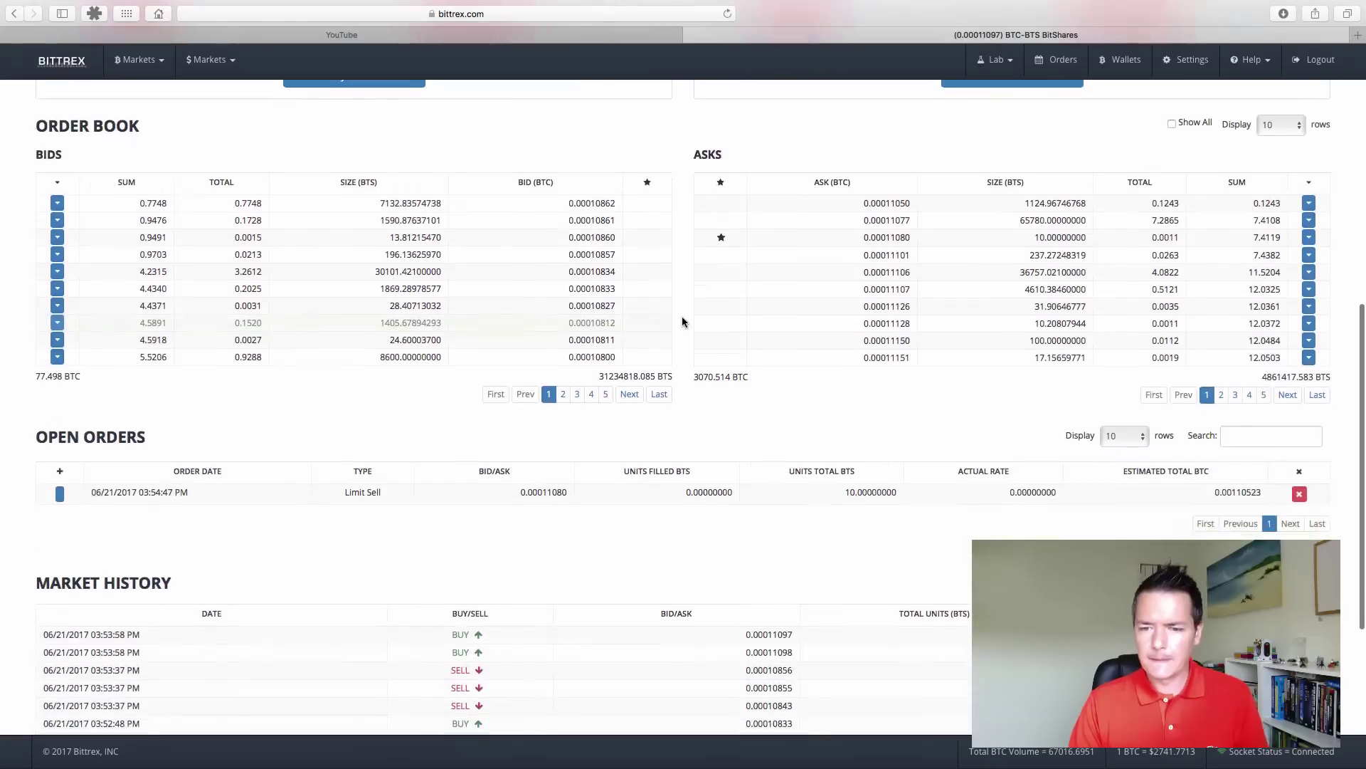
scroll(682, 321, "up", 3)
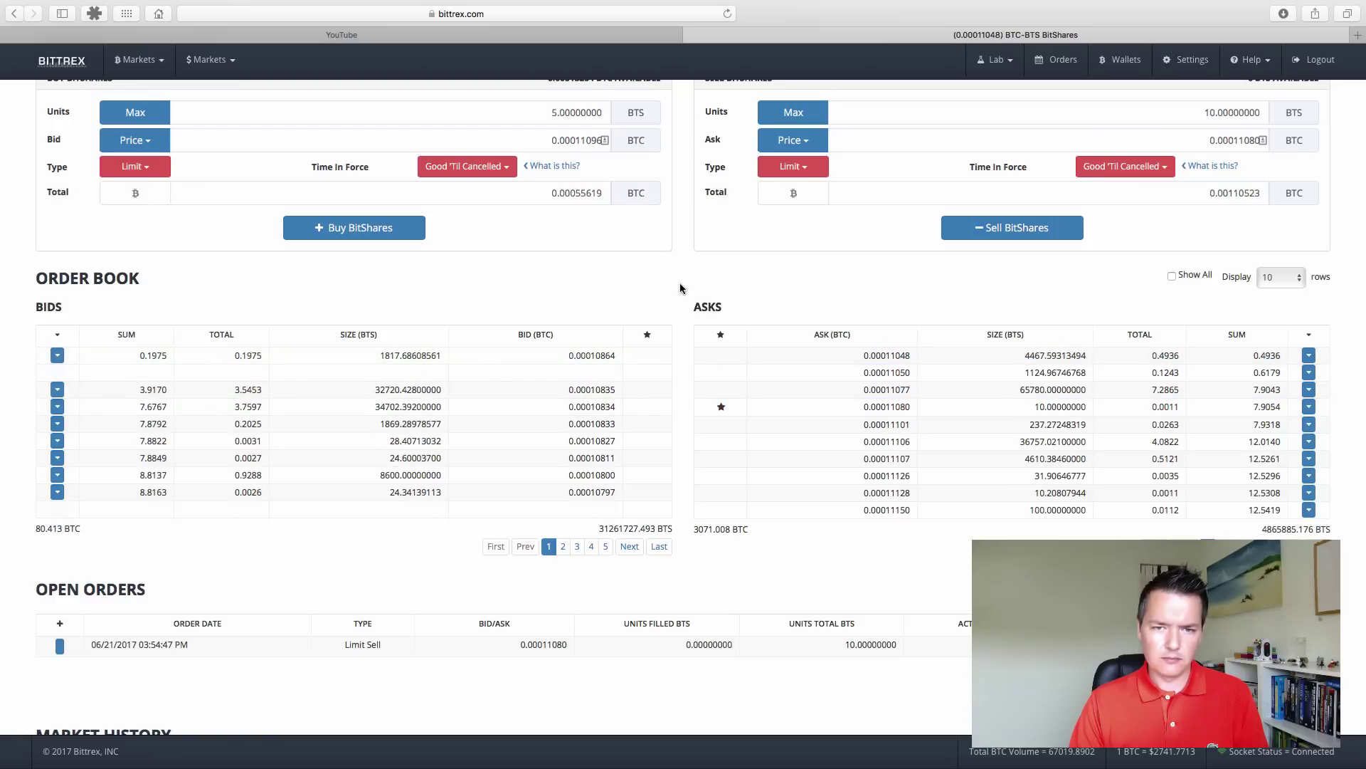
scroll(680, 288, "down", 2)
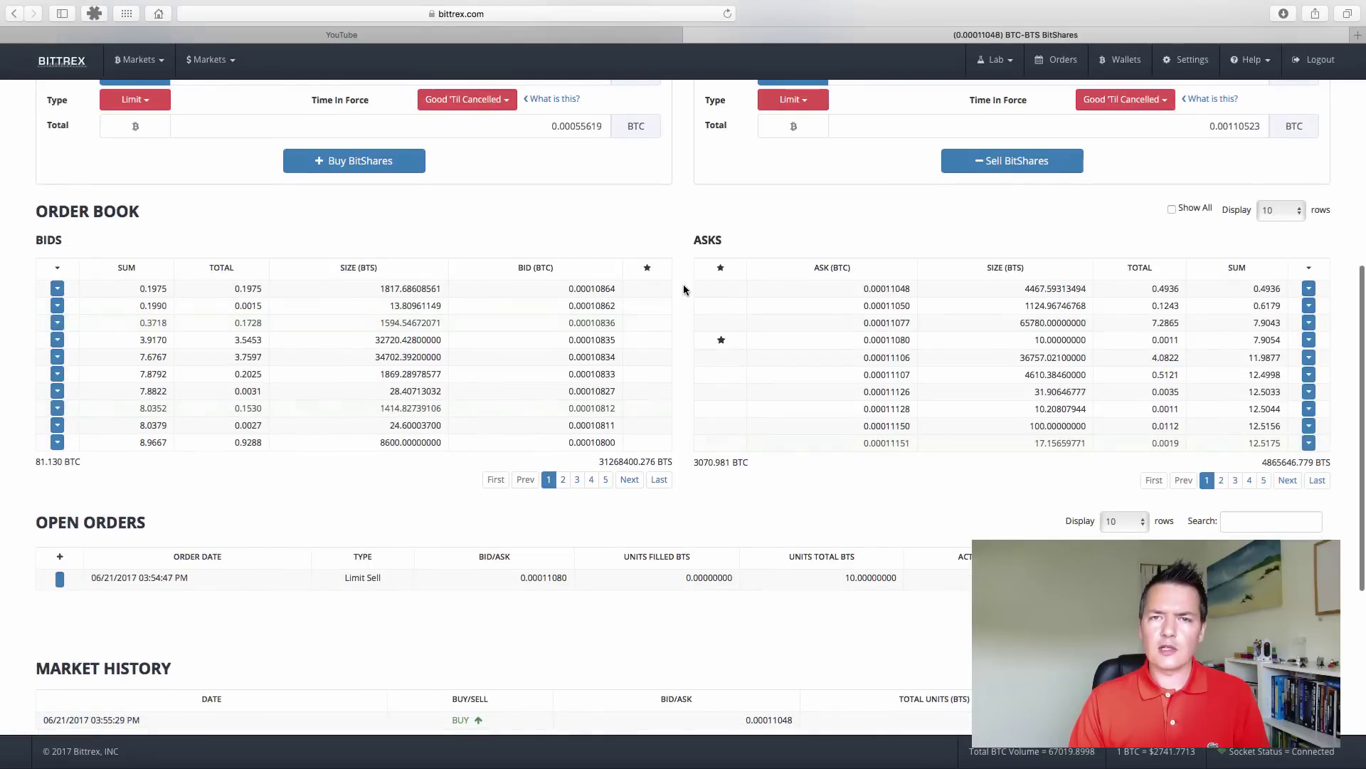
scroll(685, 288, "down", 2)
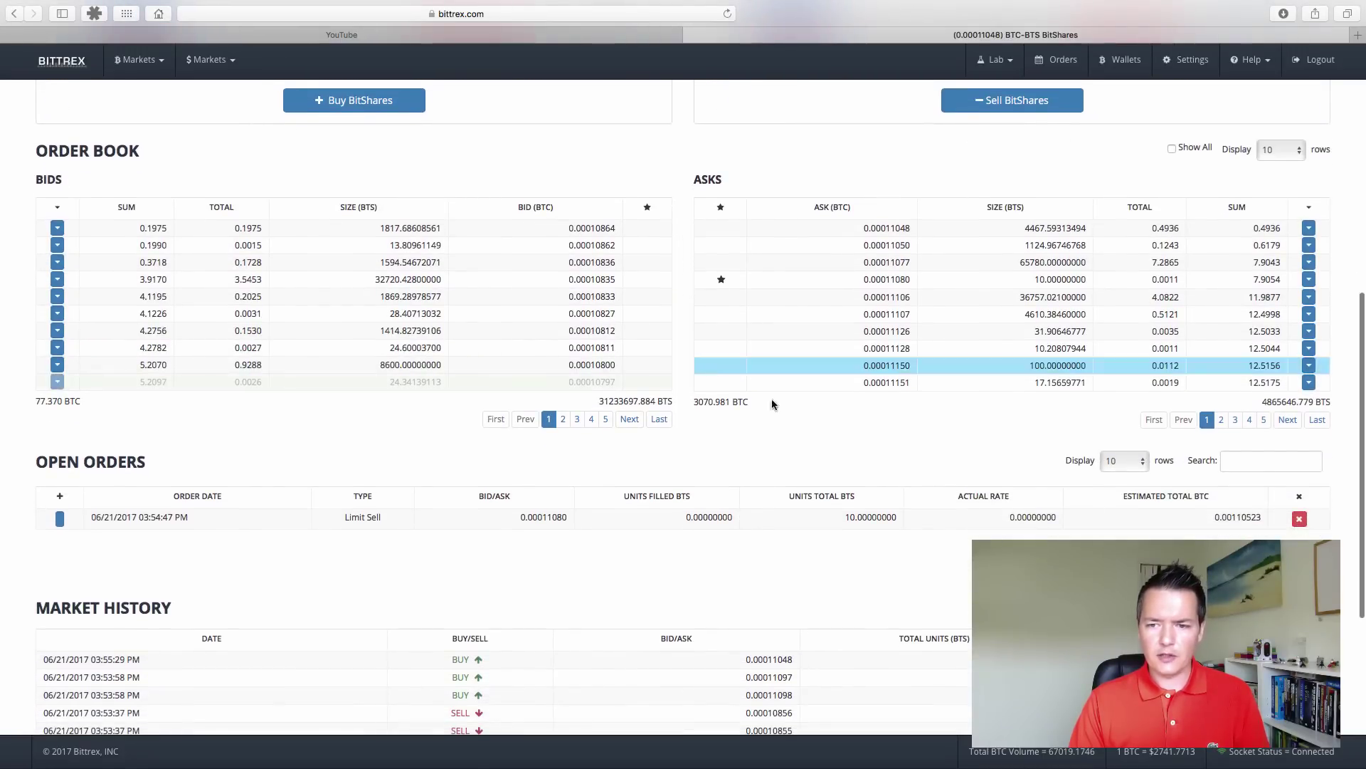
Cancel the open limit sell order of 10 BTS and return to the trading forms
left_click(1293, 519)
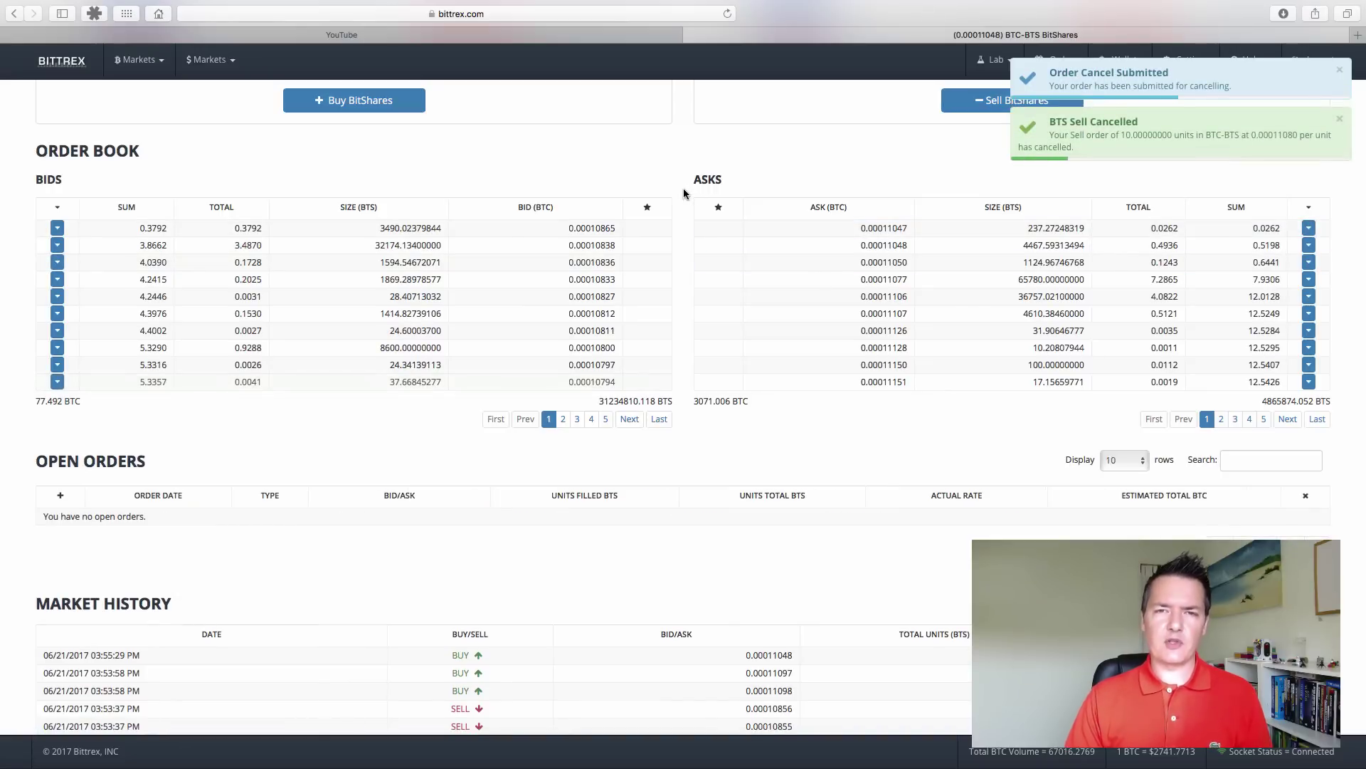
scroll(681, 194, "up", 3)
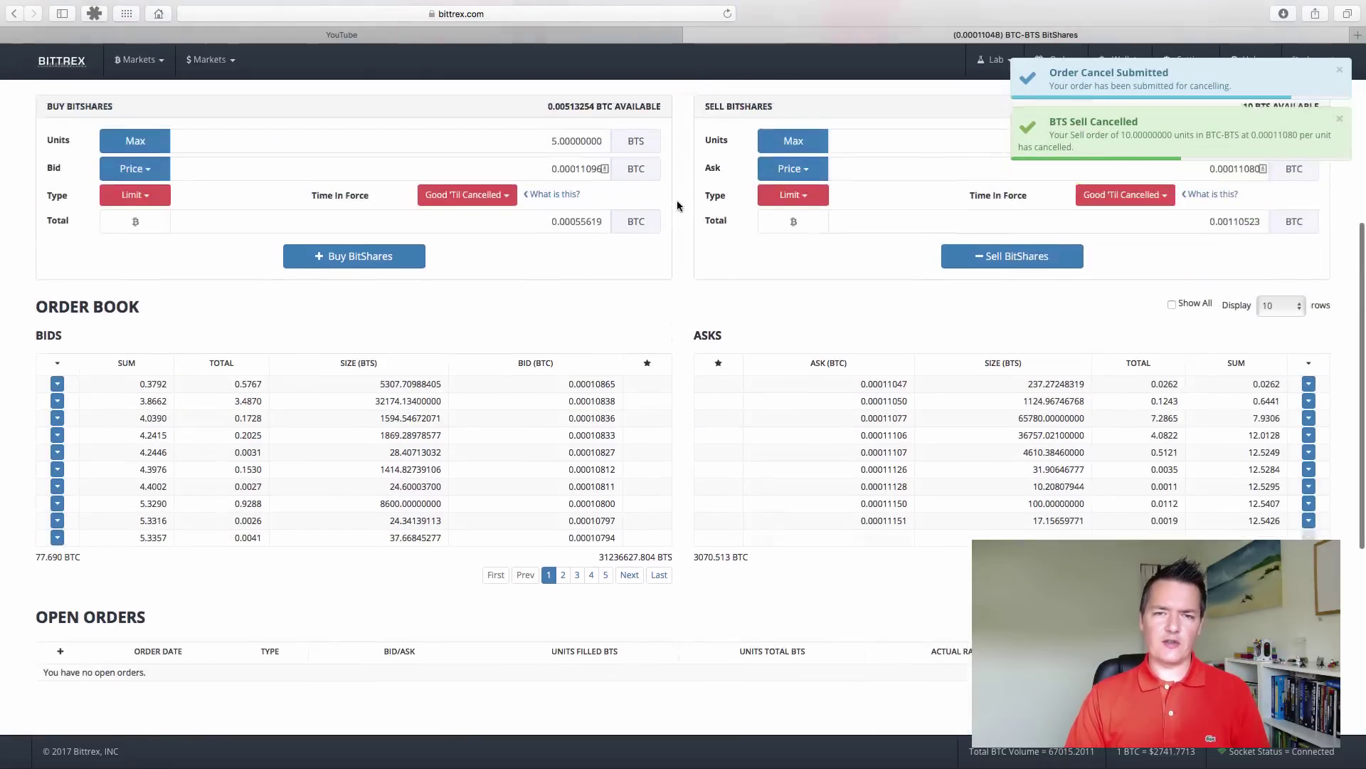
scroll(679, 214, "up", 4)
scroll(681, 349, "down", 2)
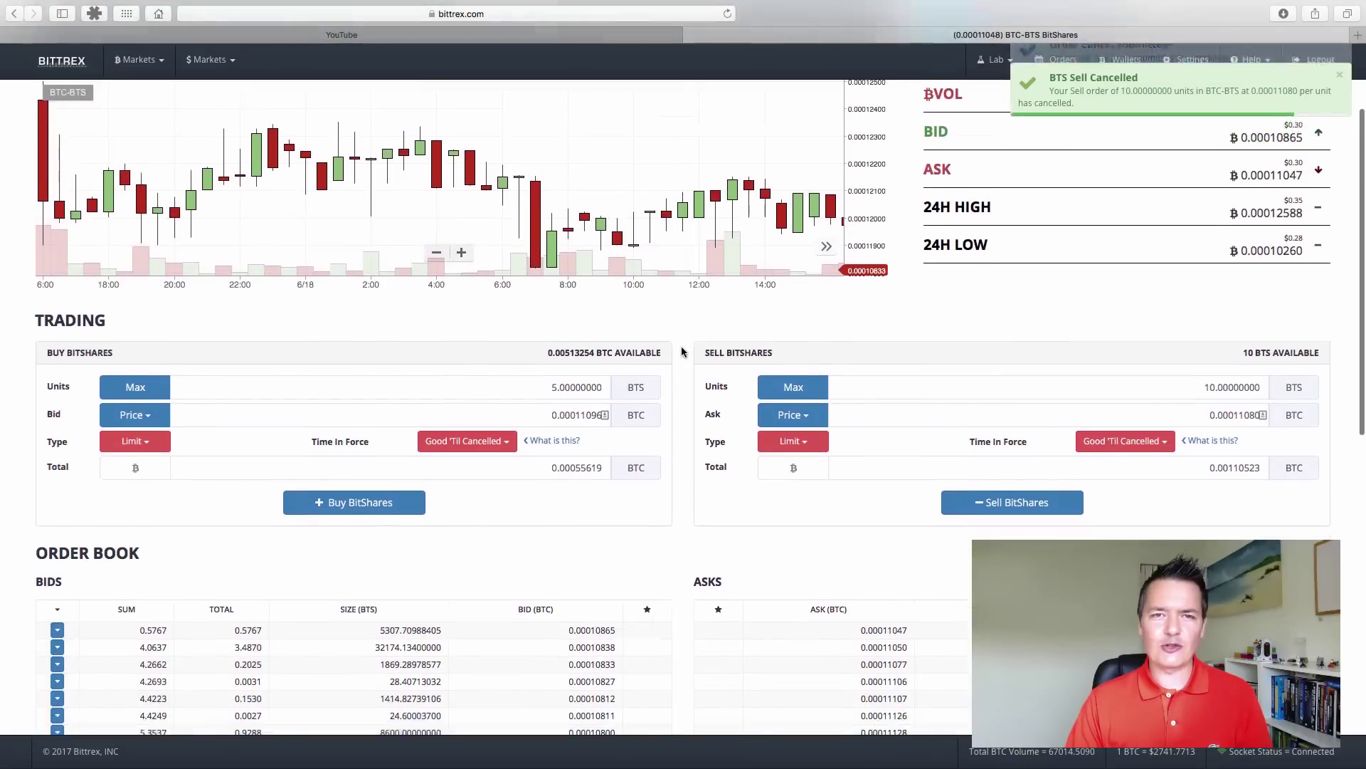
Try to place a limit sell of 13.79690949 BTS at 0.00010871 BTC, and dismiss the order review
scroll(681, 346, "down", 3)
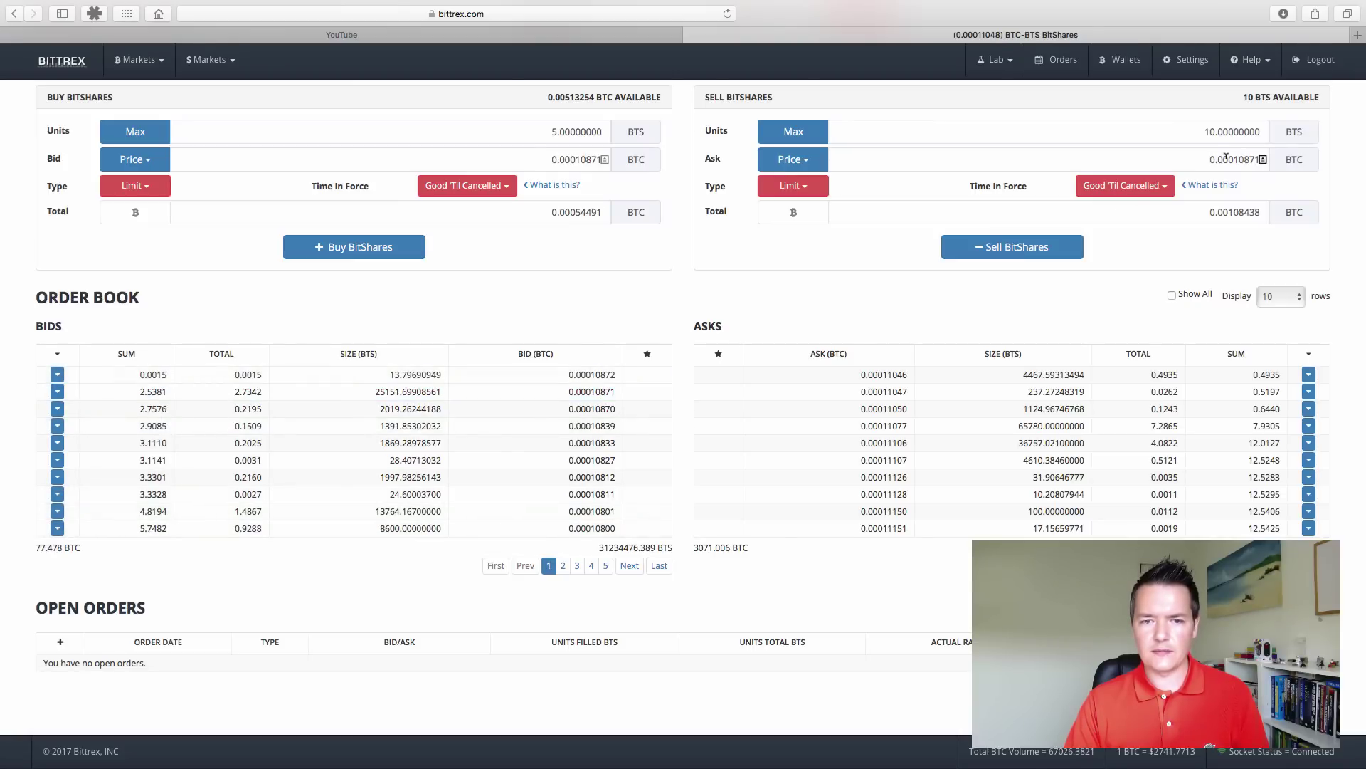
left_click(1036, 257)
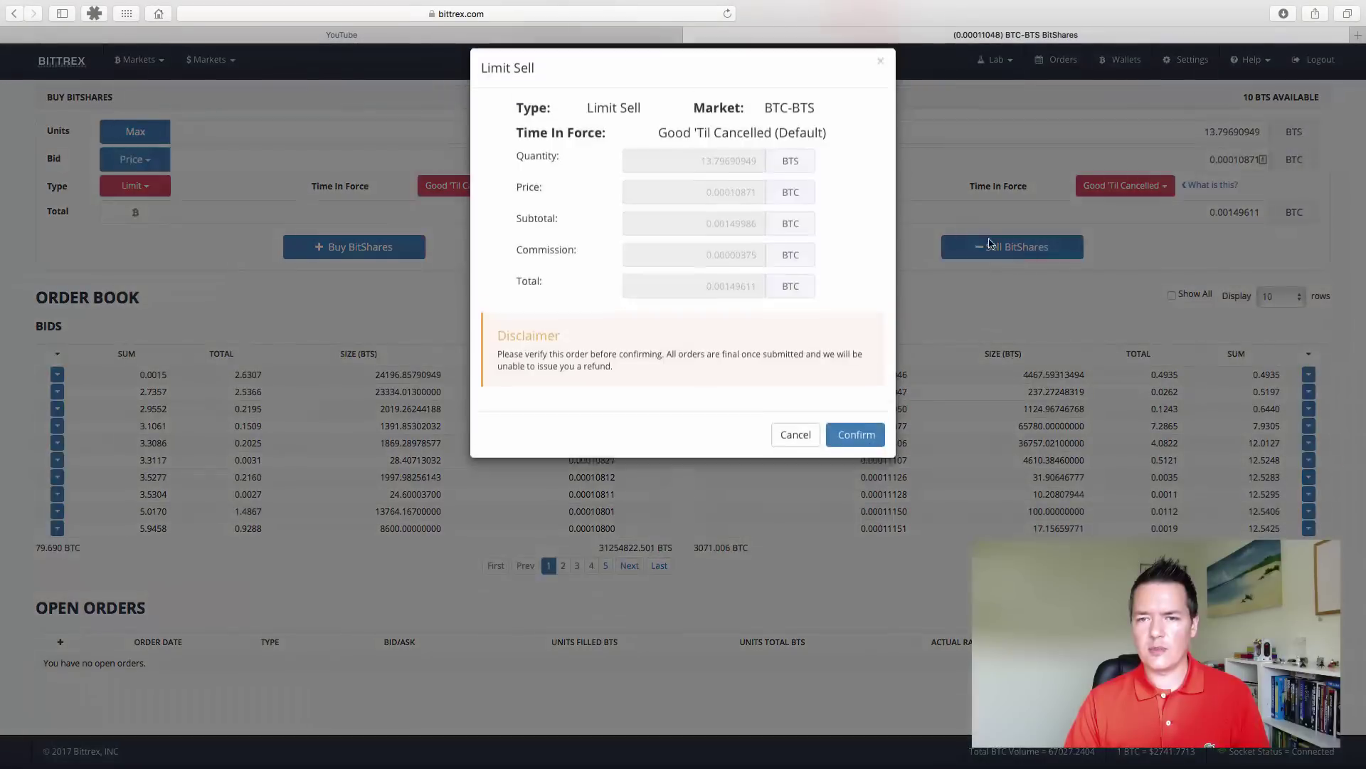
left_click(858, 453)
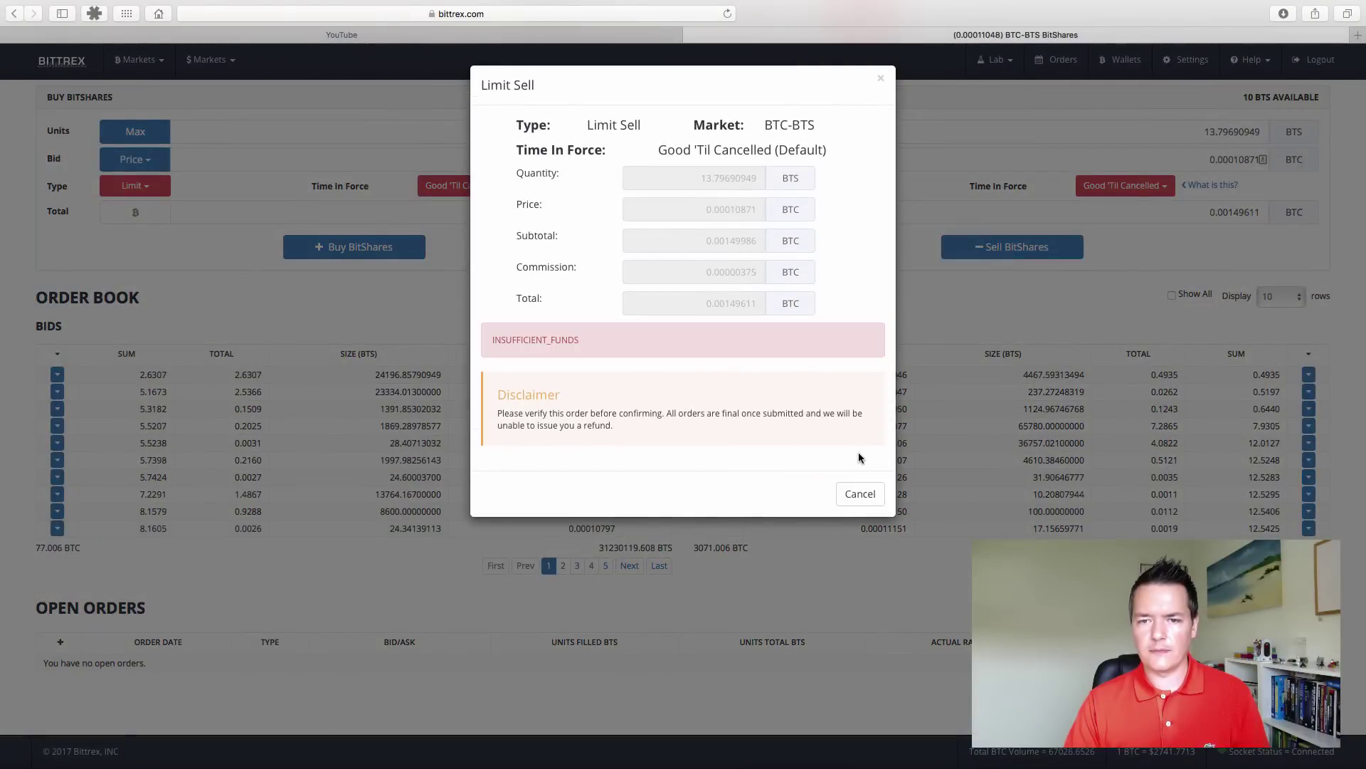
left_click(857, 494)
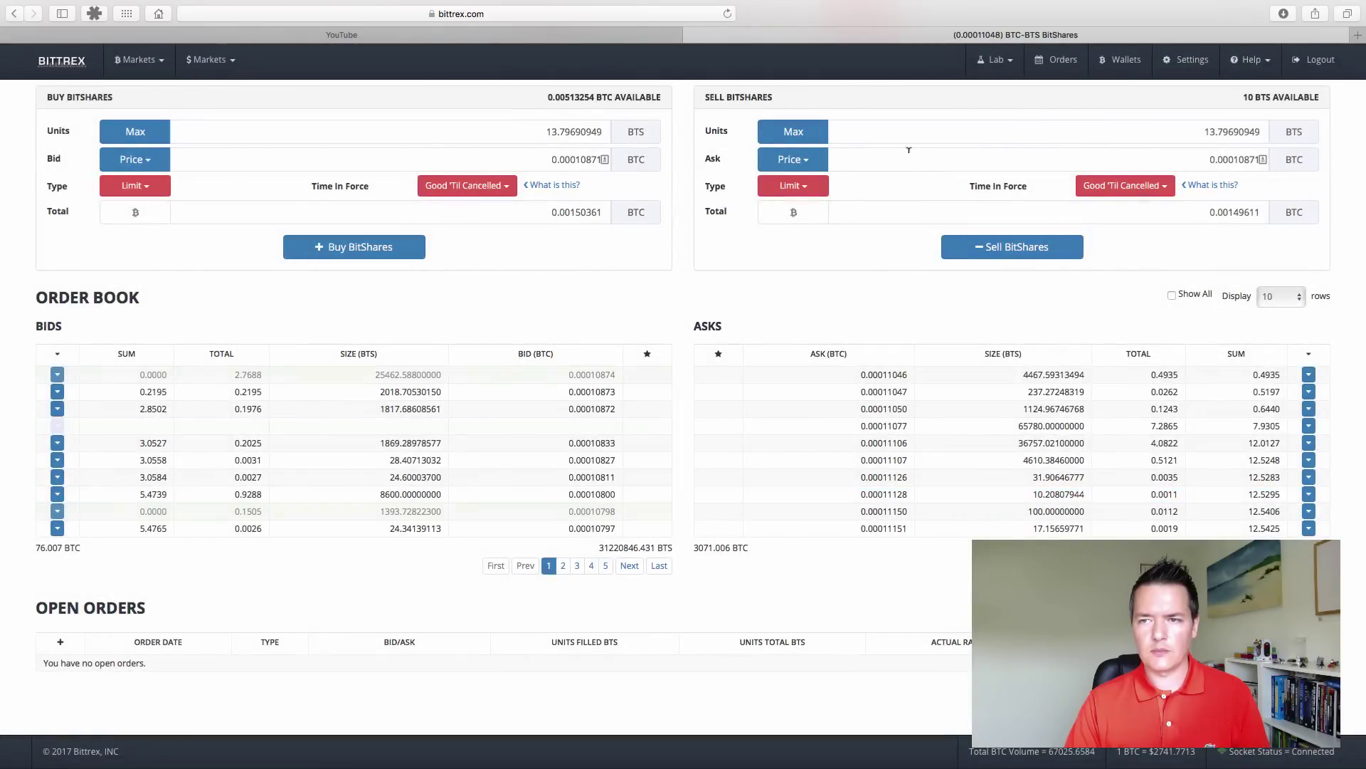
Place and confirm a limit sell of the maximum available 10 BTS at the 0.00010834 BTC bid, and check it in My Order History
left_click(806, 134)
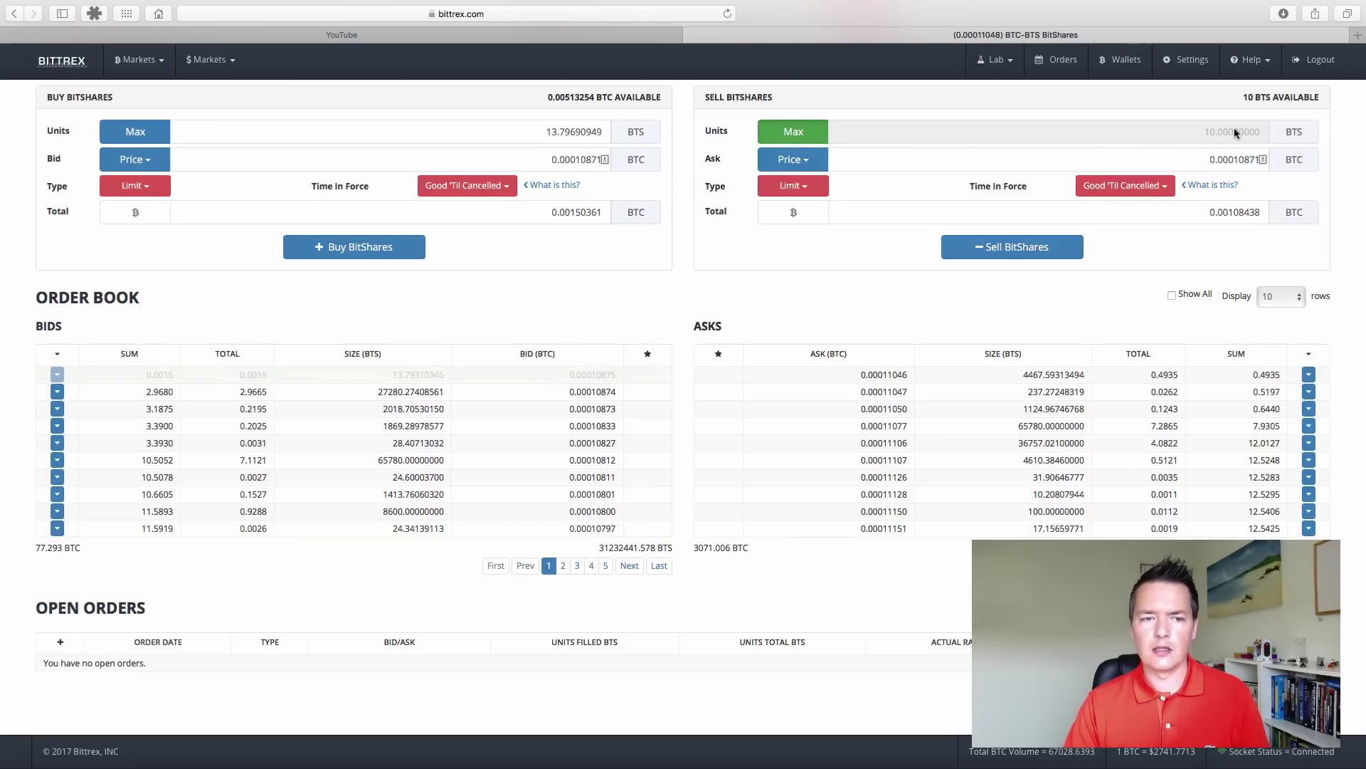
left_click(596, 376)
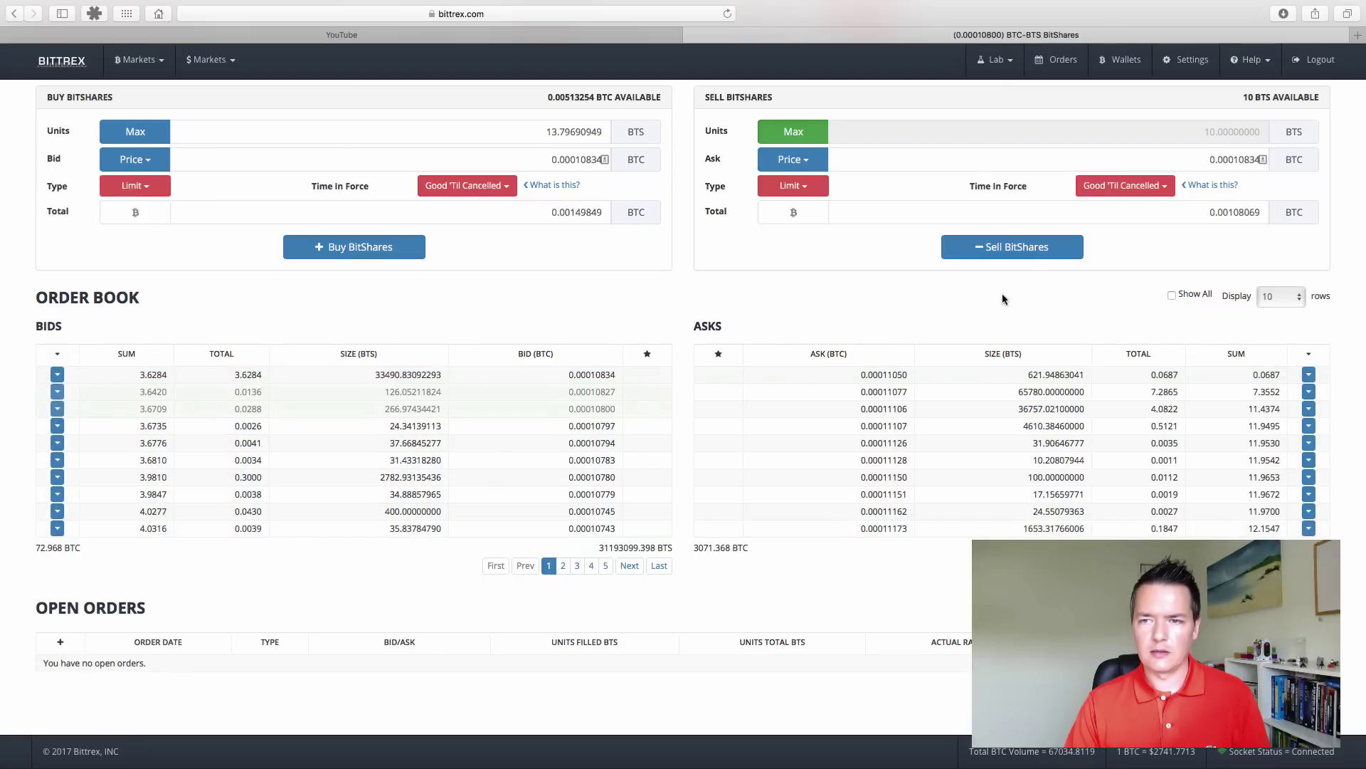
left_click(1012, 247)
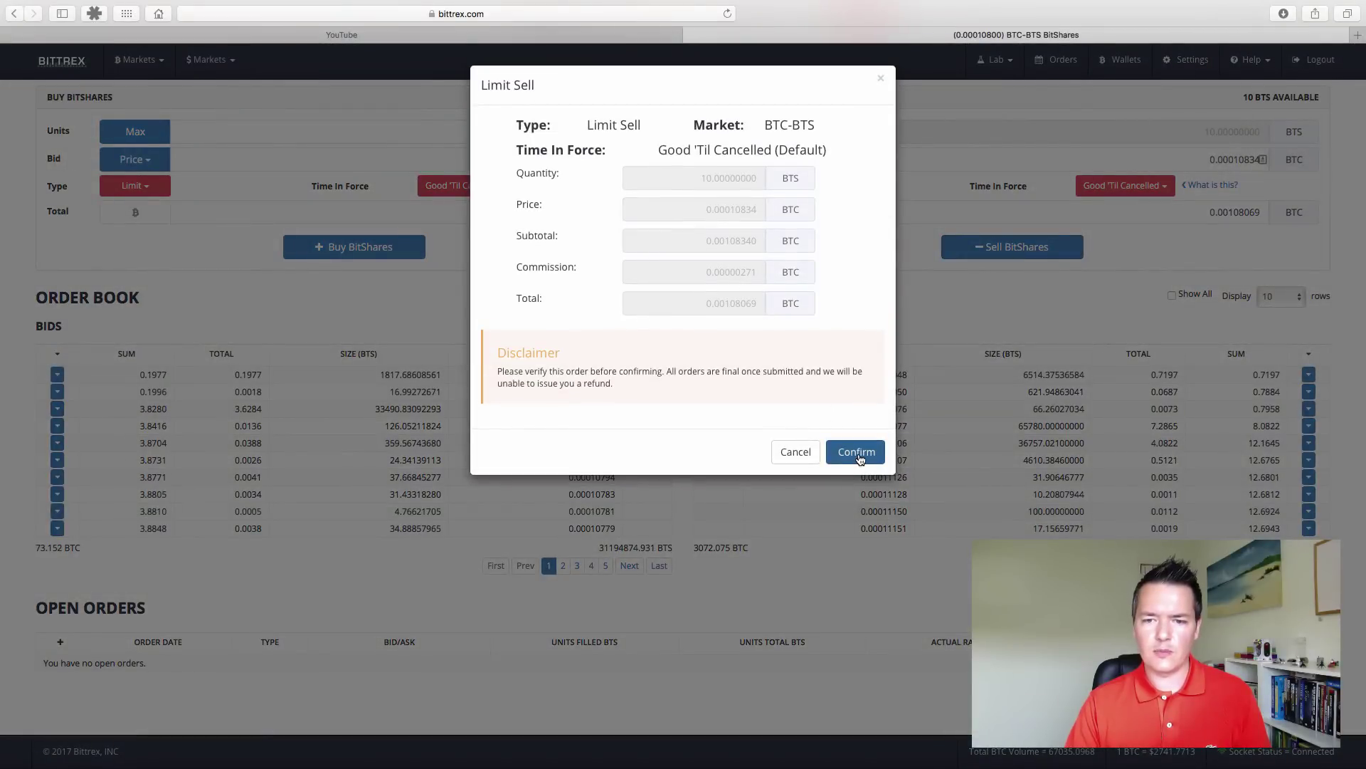
left_click(858, 453)
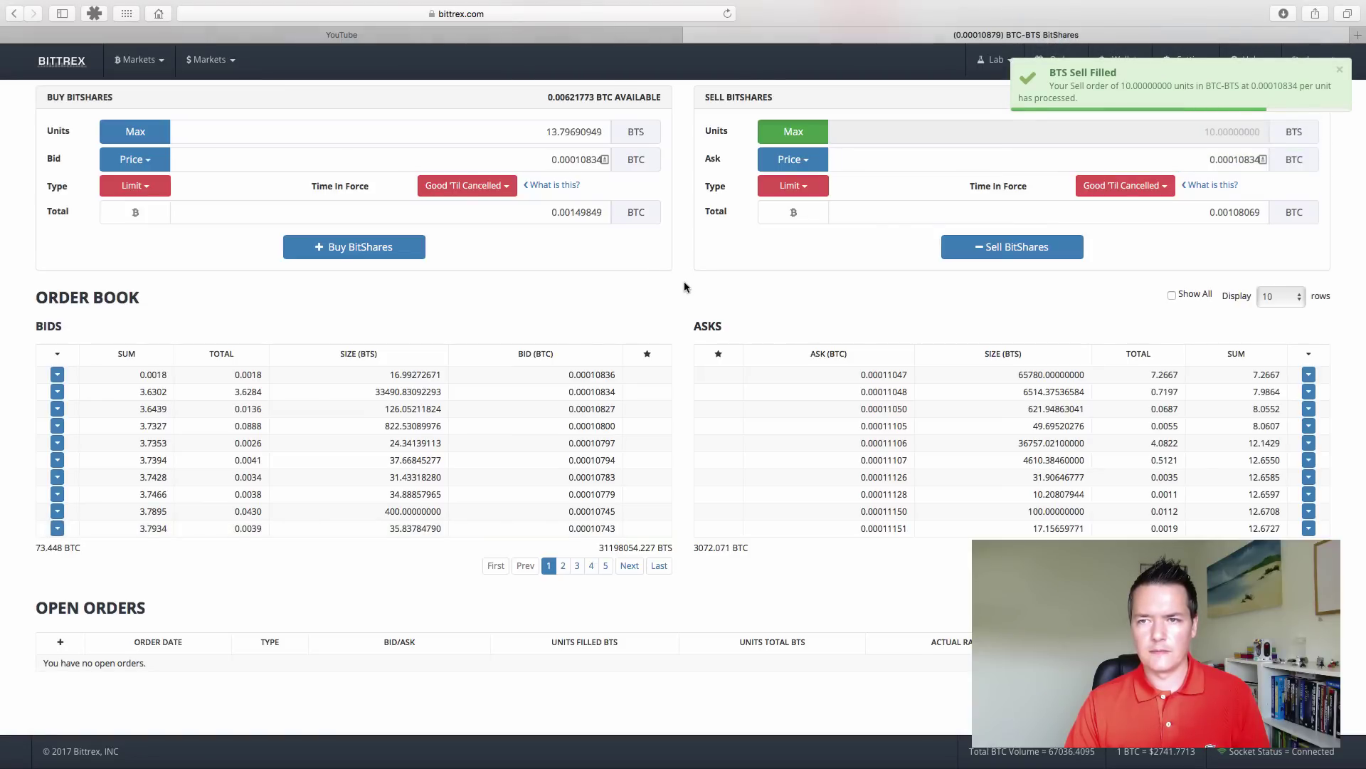
scroll(685, 282, "down", 5)
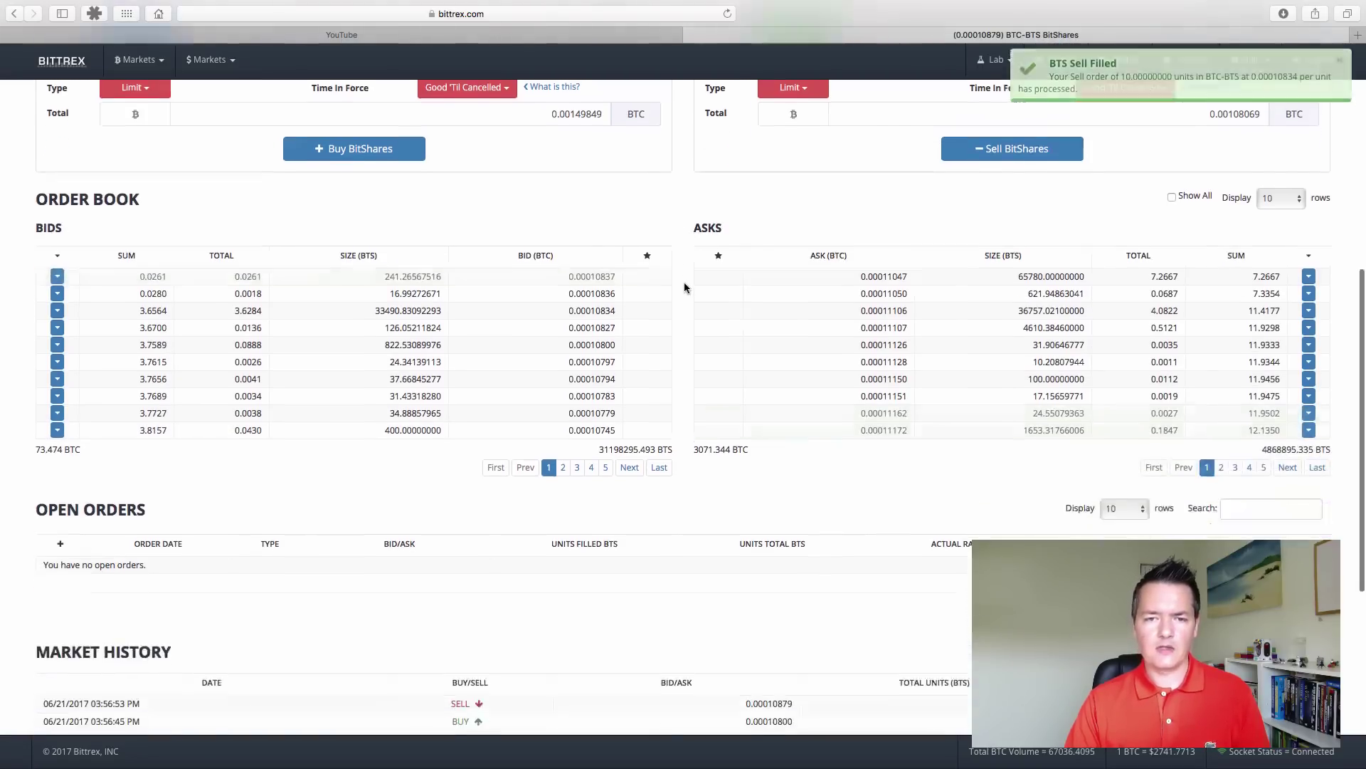
scroll(677, 504, "down", 6)
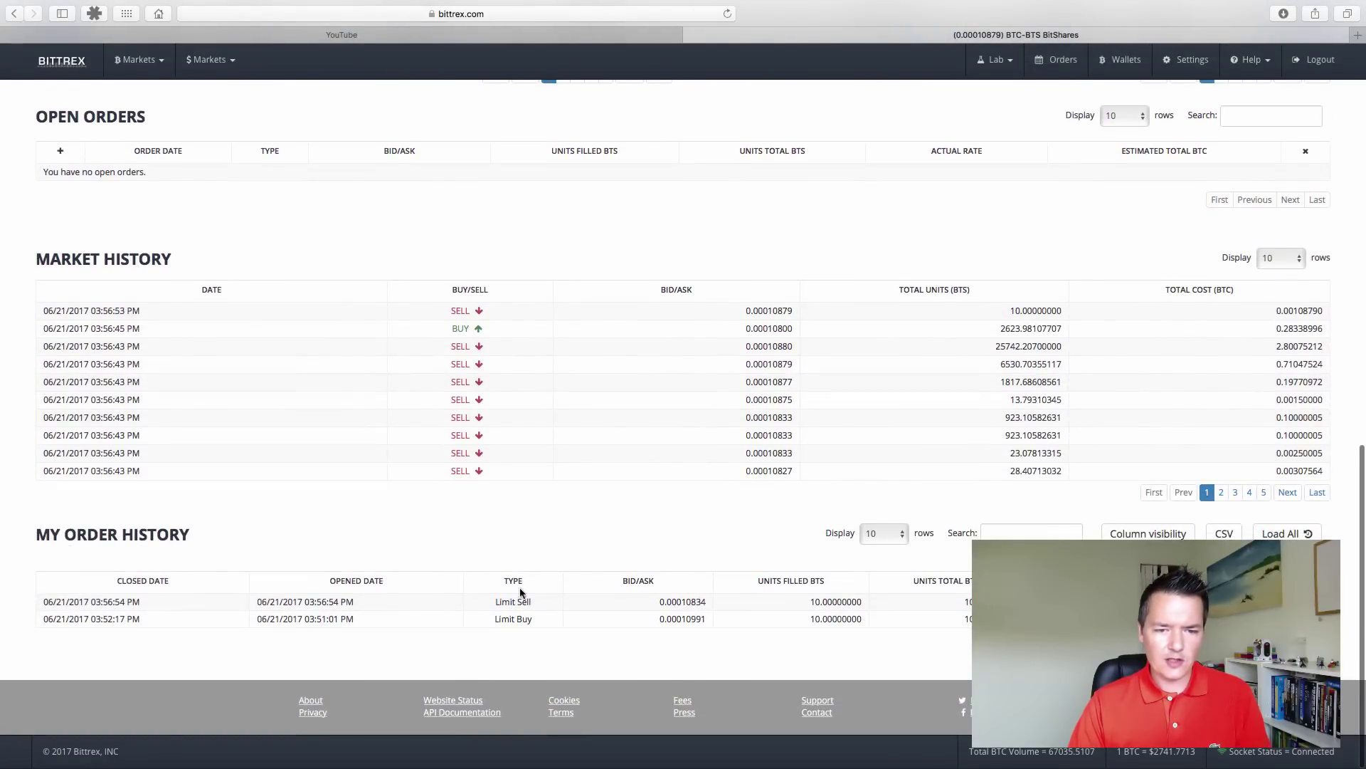
Compare the rates of the completed limit buy and limit sell in My Order History
left_click(615, 619)
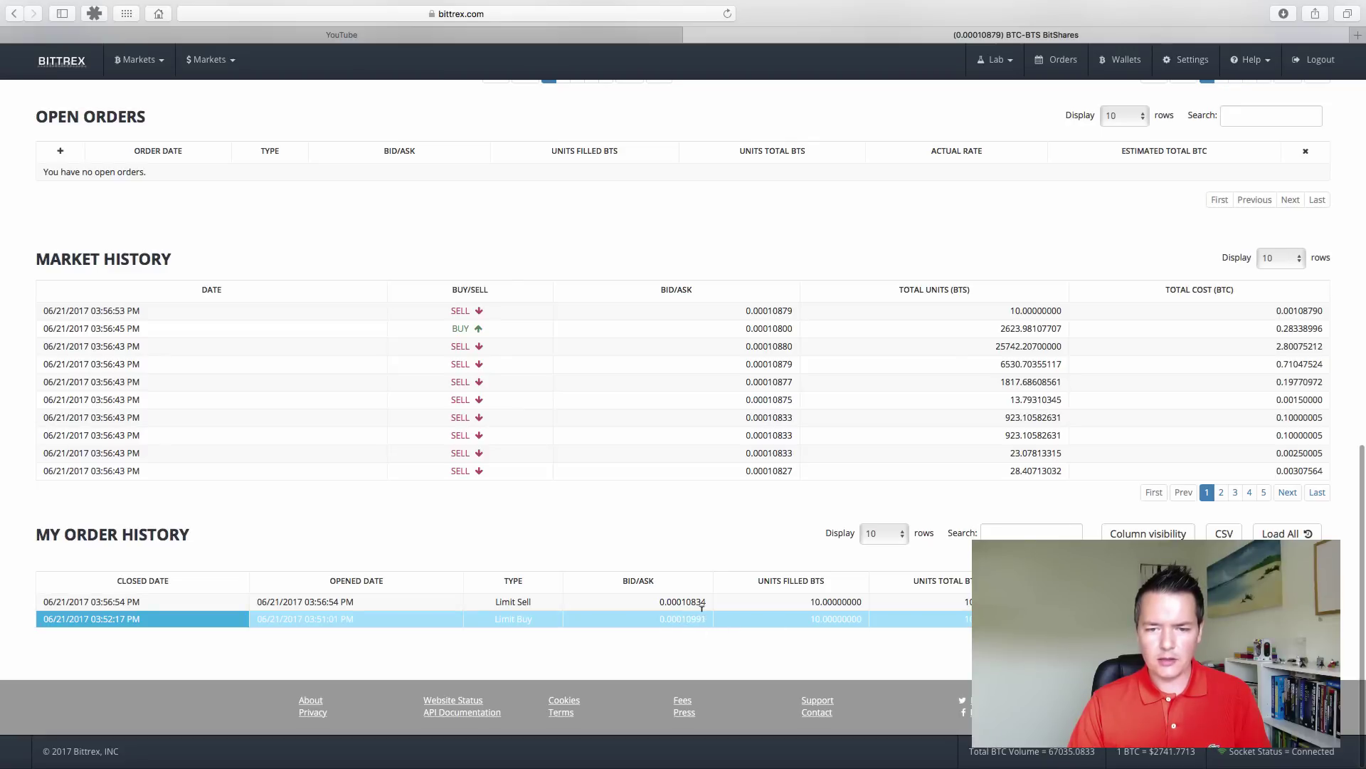
left_click(695, 602)
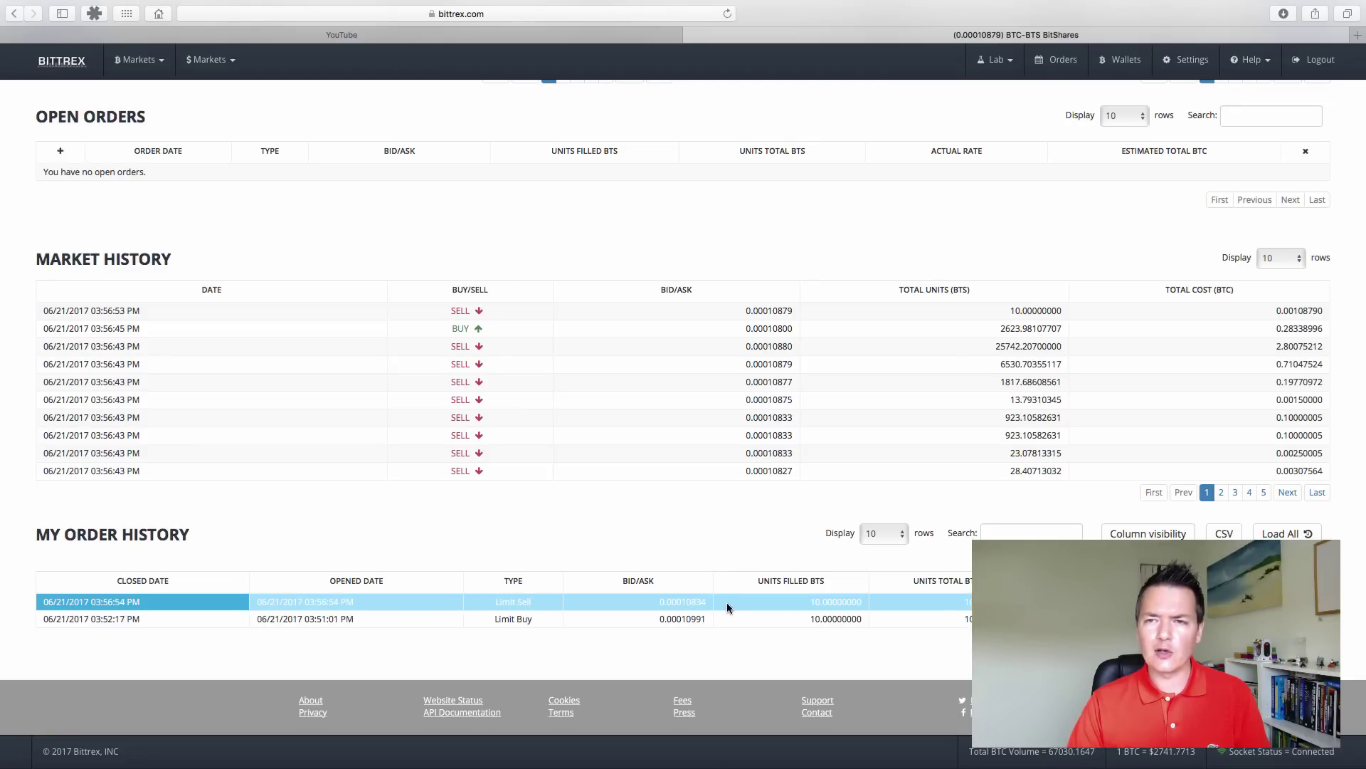
left_click(725, 601)
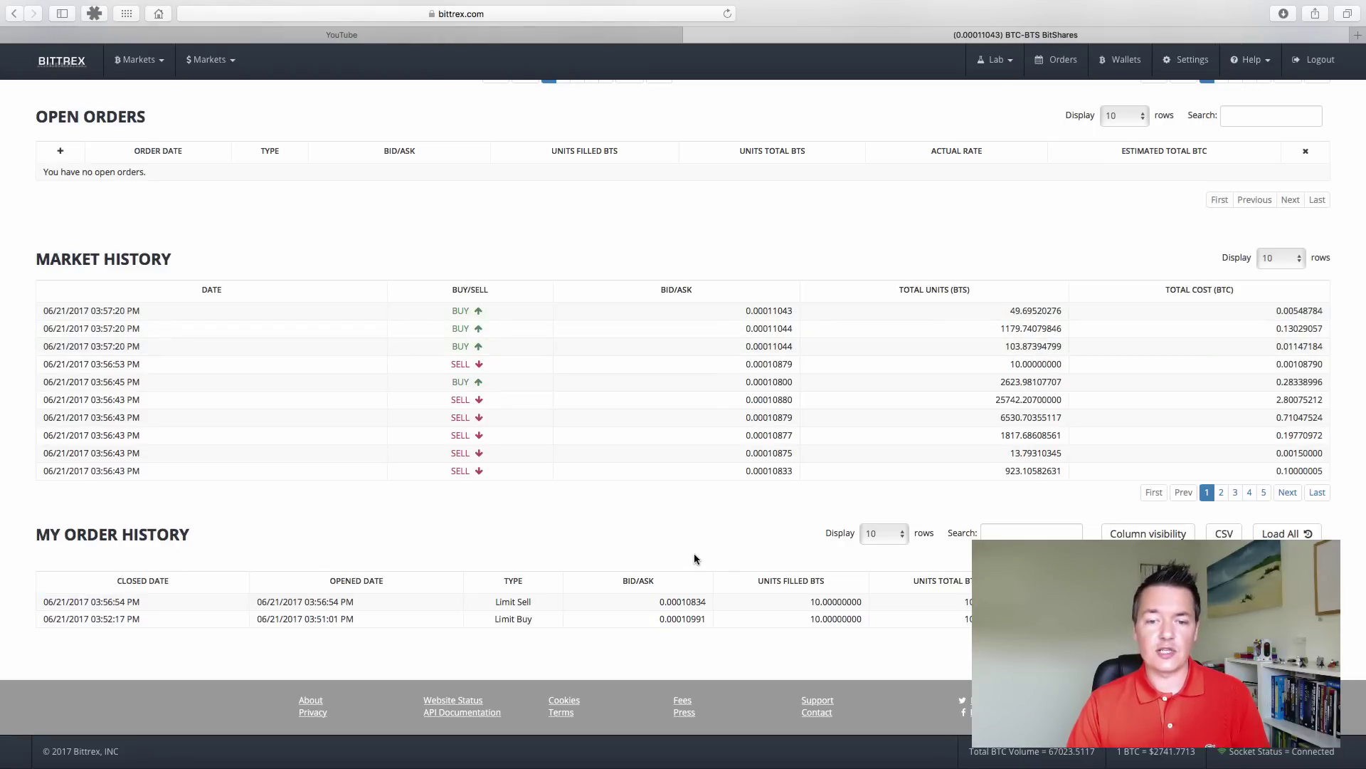
Clear the "bit" search filter from the Bitcoin markets list and open the ANS (Antshares) market
scroll(694, 559, "up", 10)
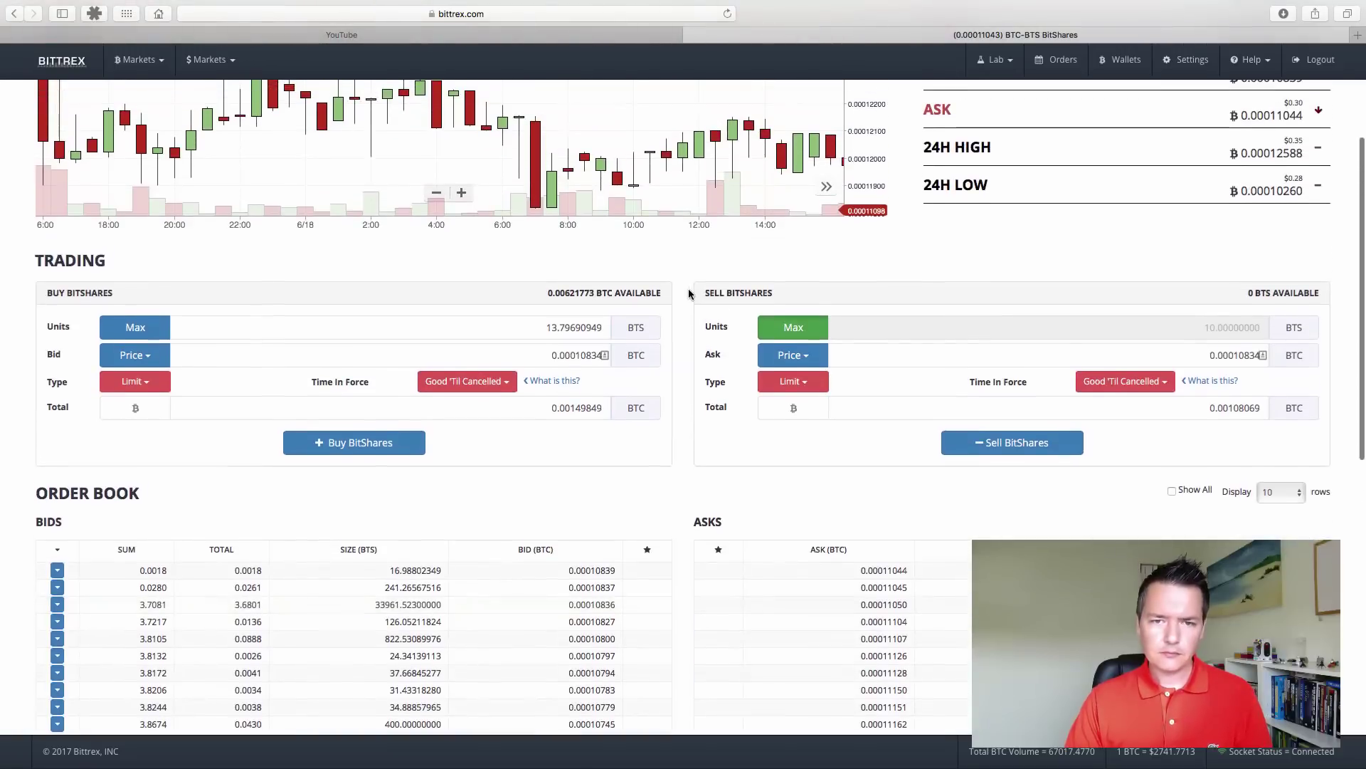
scroll(689, 292, "up", 3)
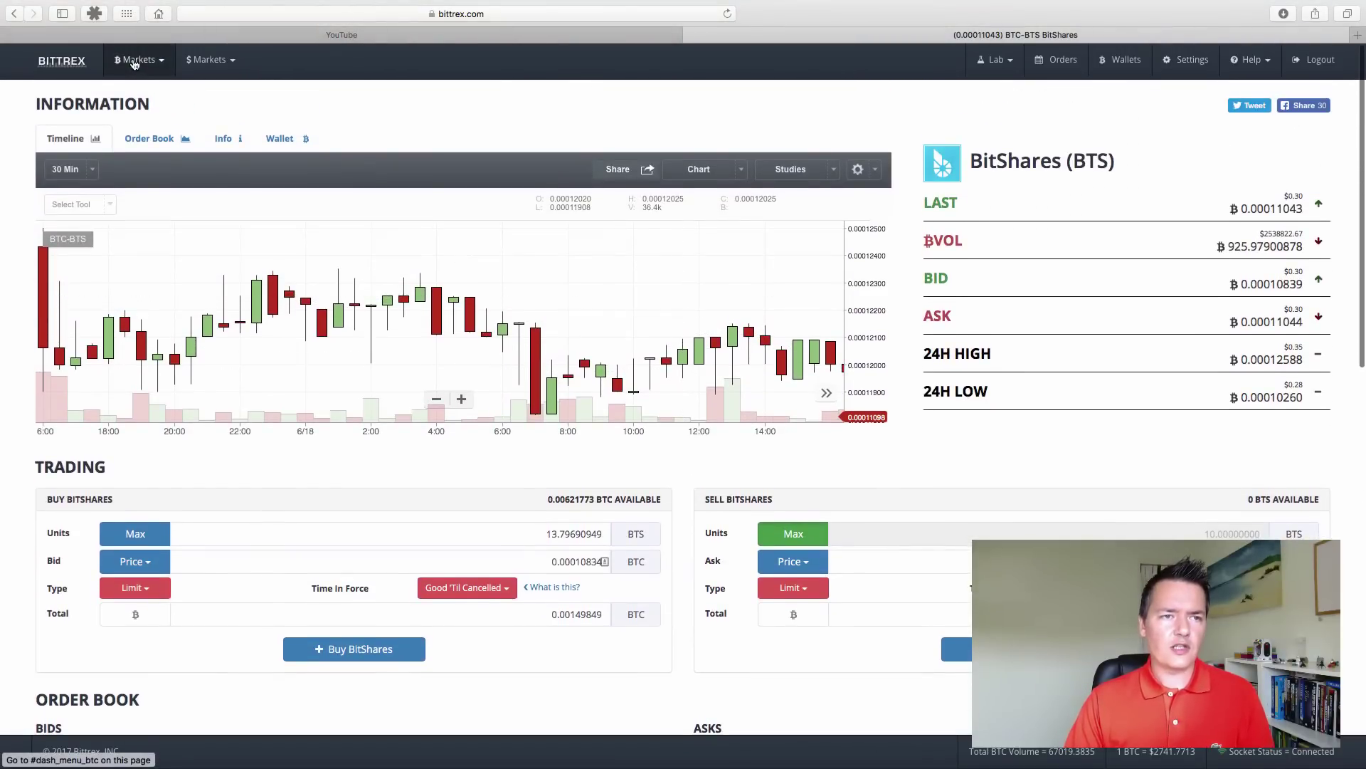
left_click(133, 62)
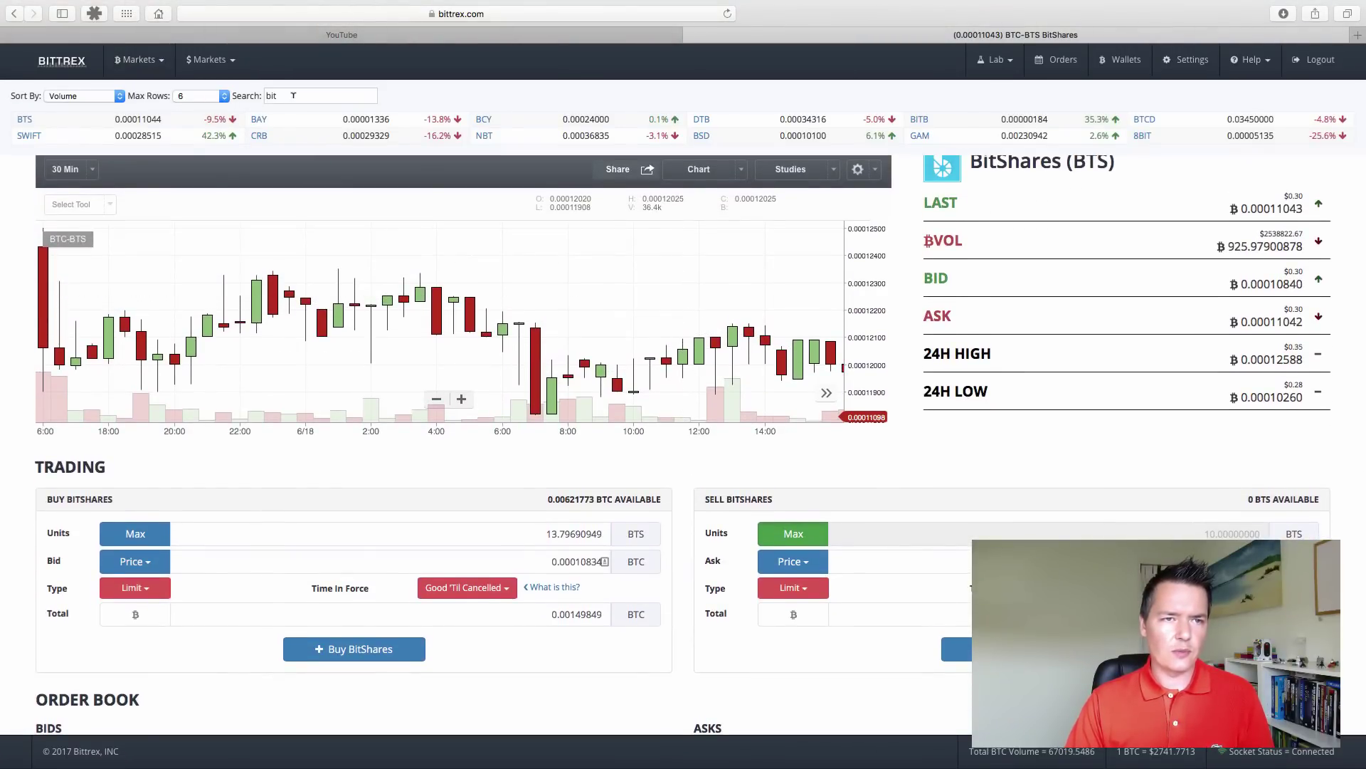
key("BackSpace")
key("BackSpace")
key("BackSpace")
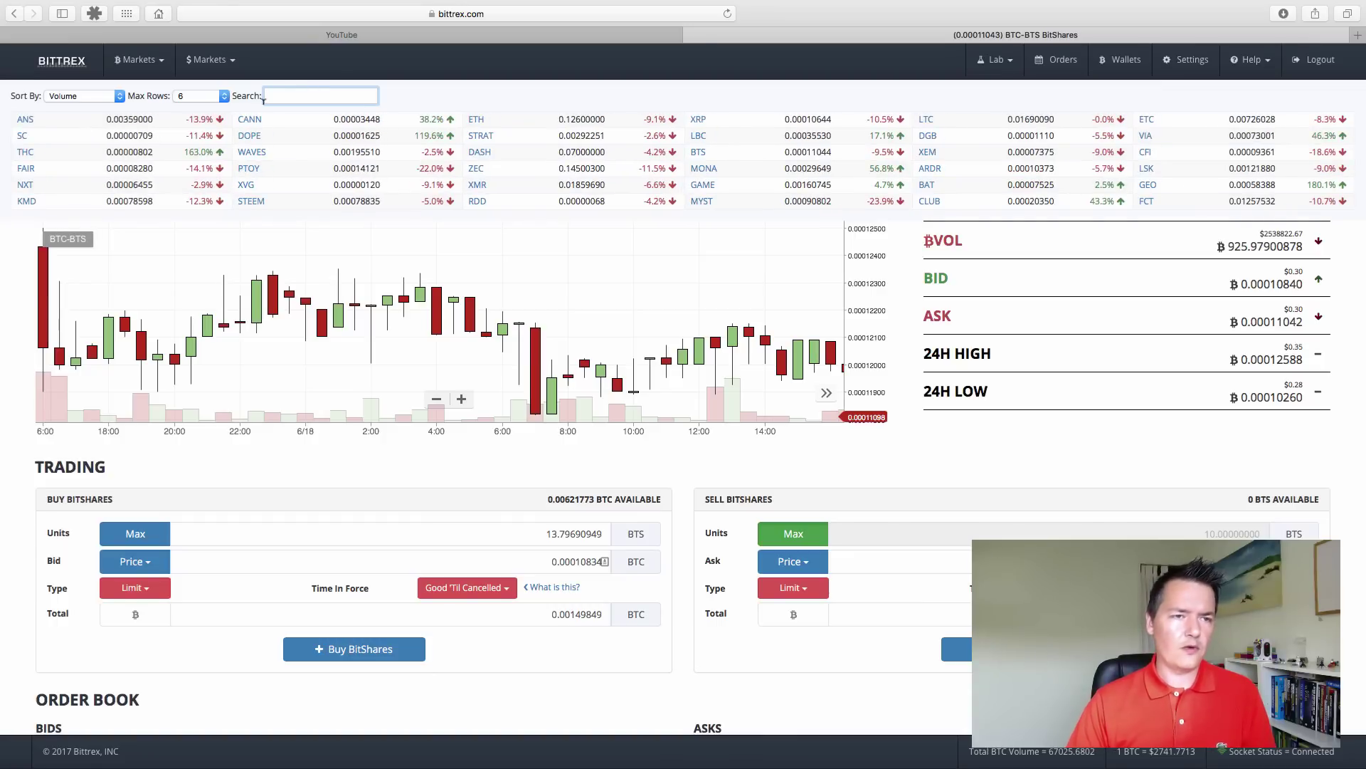
left_click(31, 125)
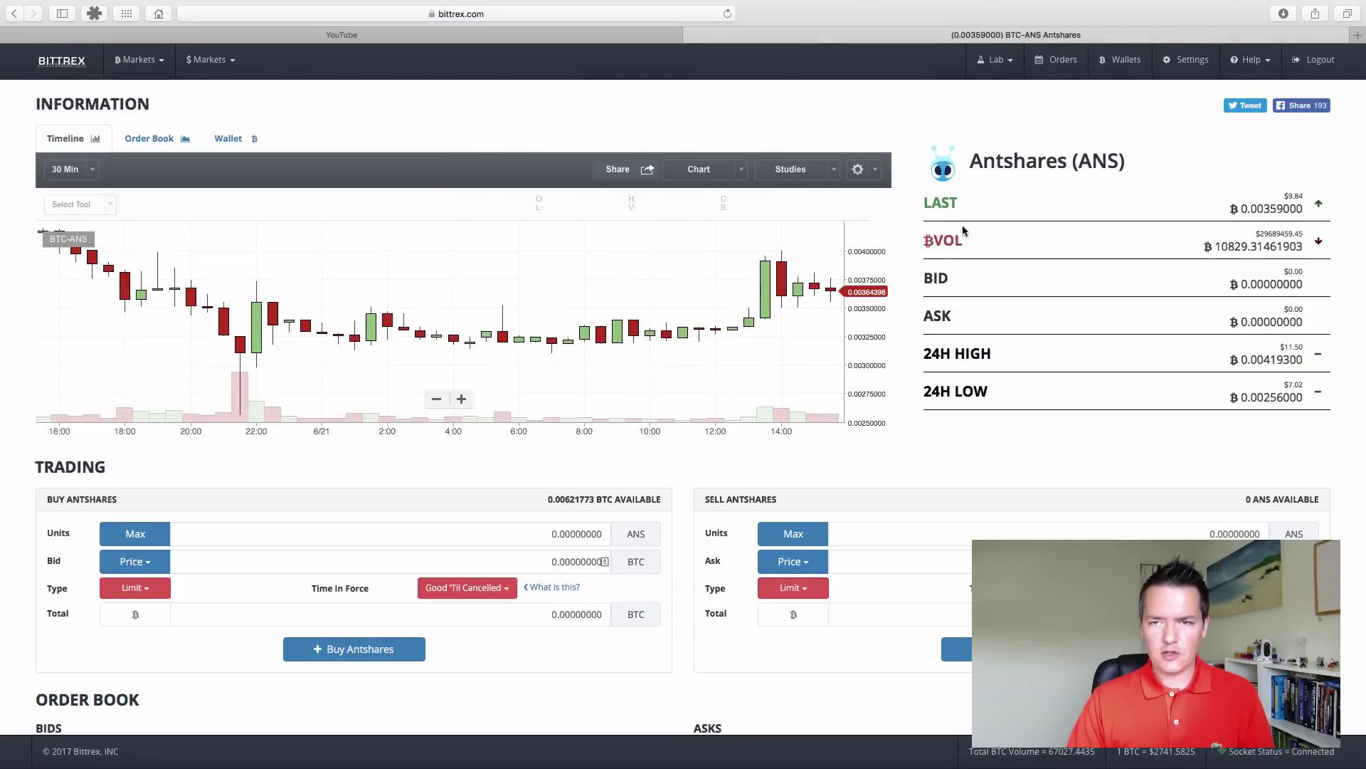
Look through the Antshares market's trading forms, order book, open orders and market history, and return to its price chart
scroll(913, 320, "down", 5)
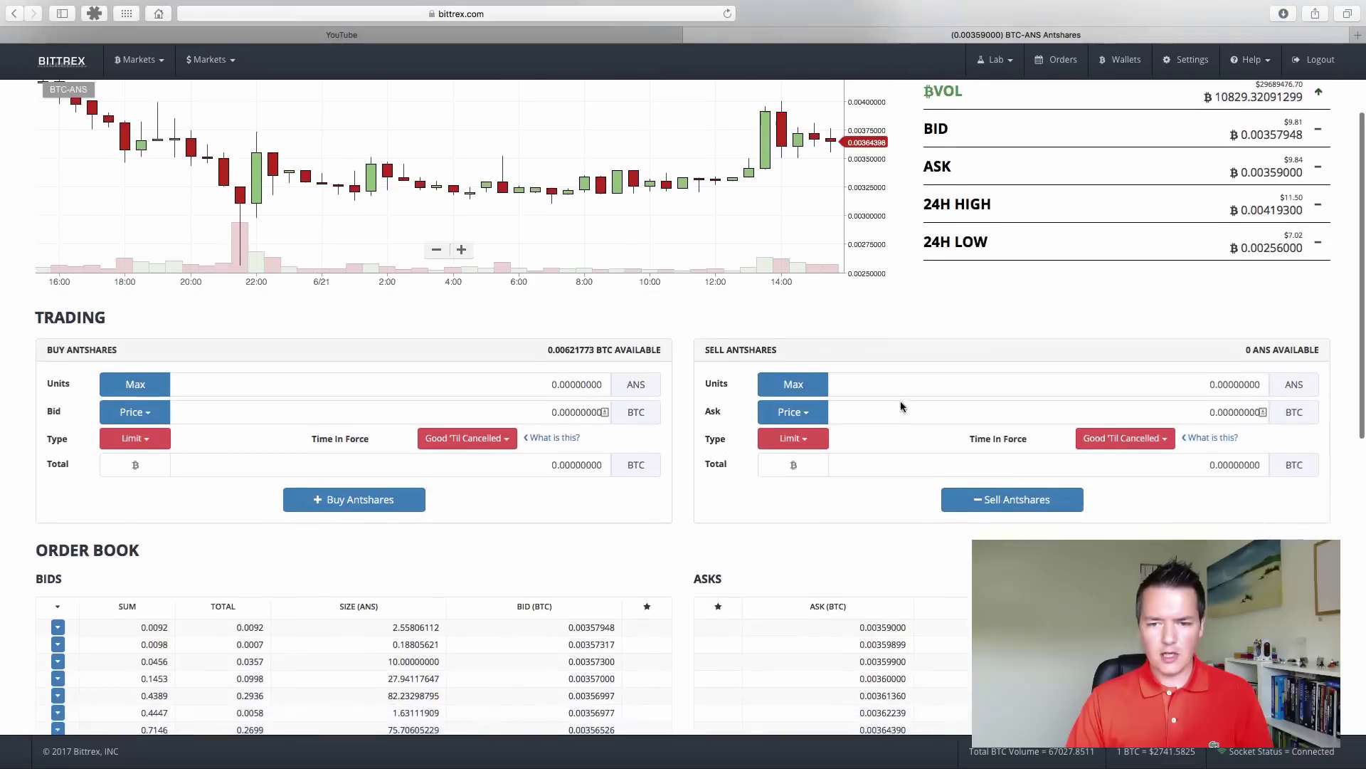
scroll(891, 664, "down", 7)
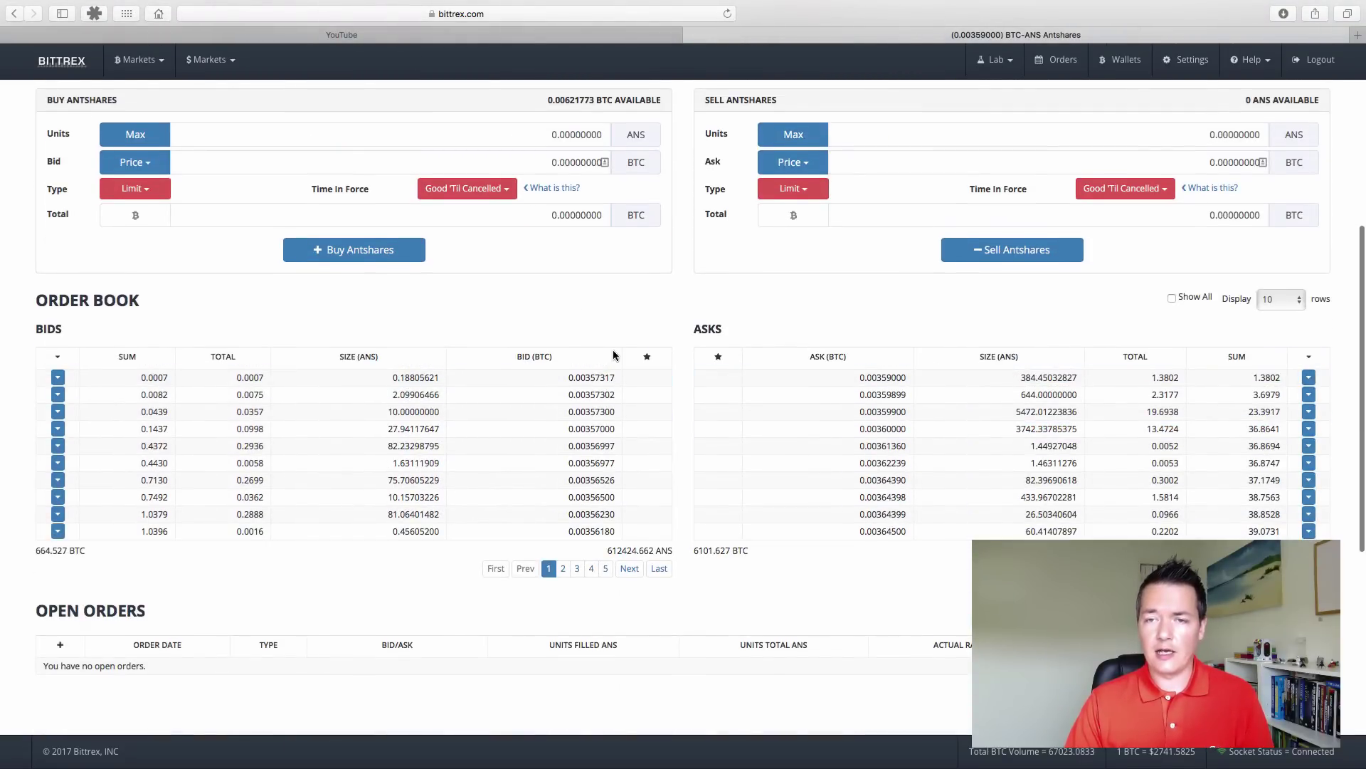
scroll(674, 543, "down", 9)
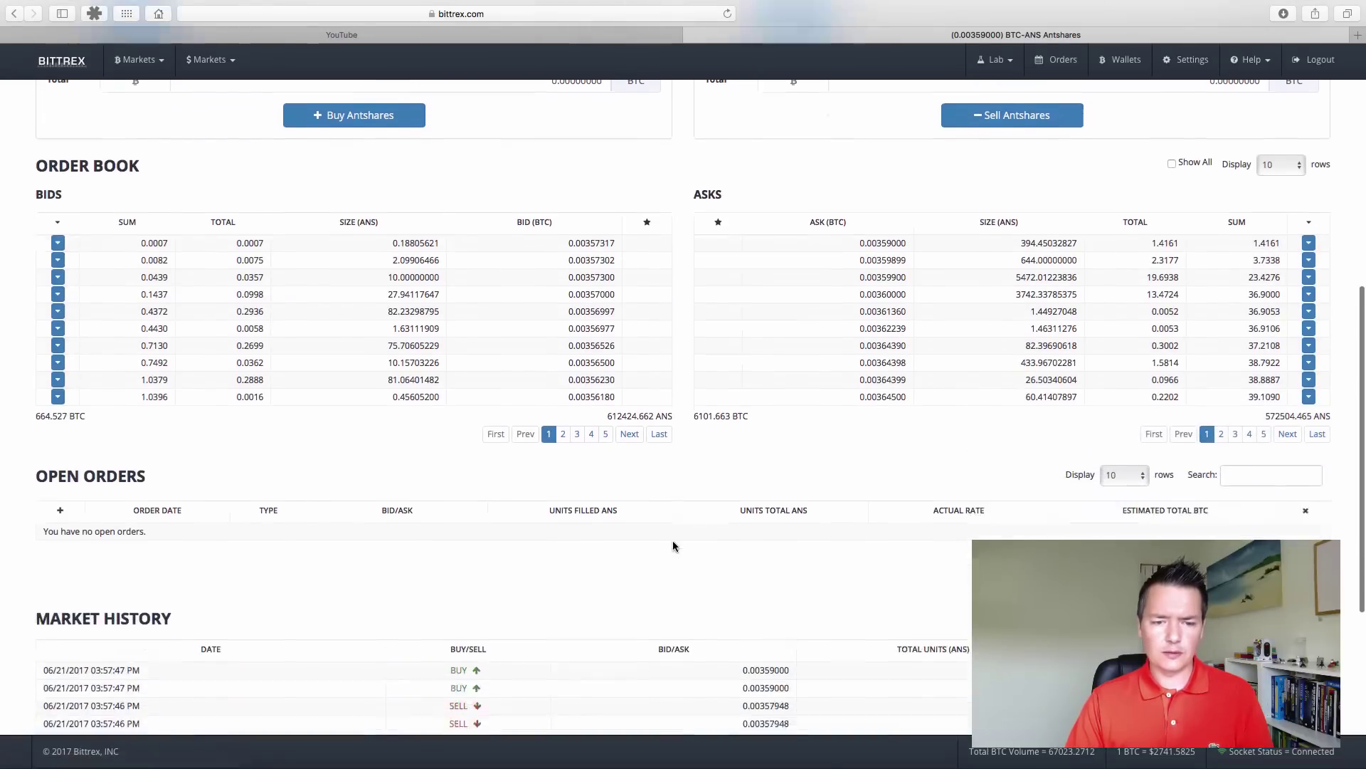
scroll(681, 428, "up", 5)
scroll(682, 429, "up", 15)
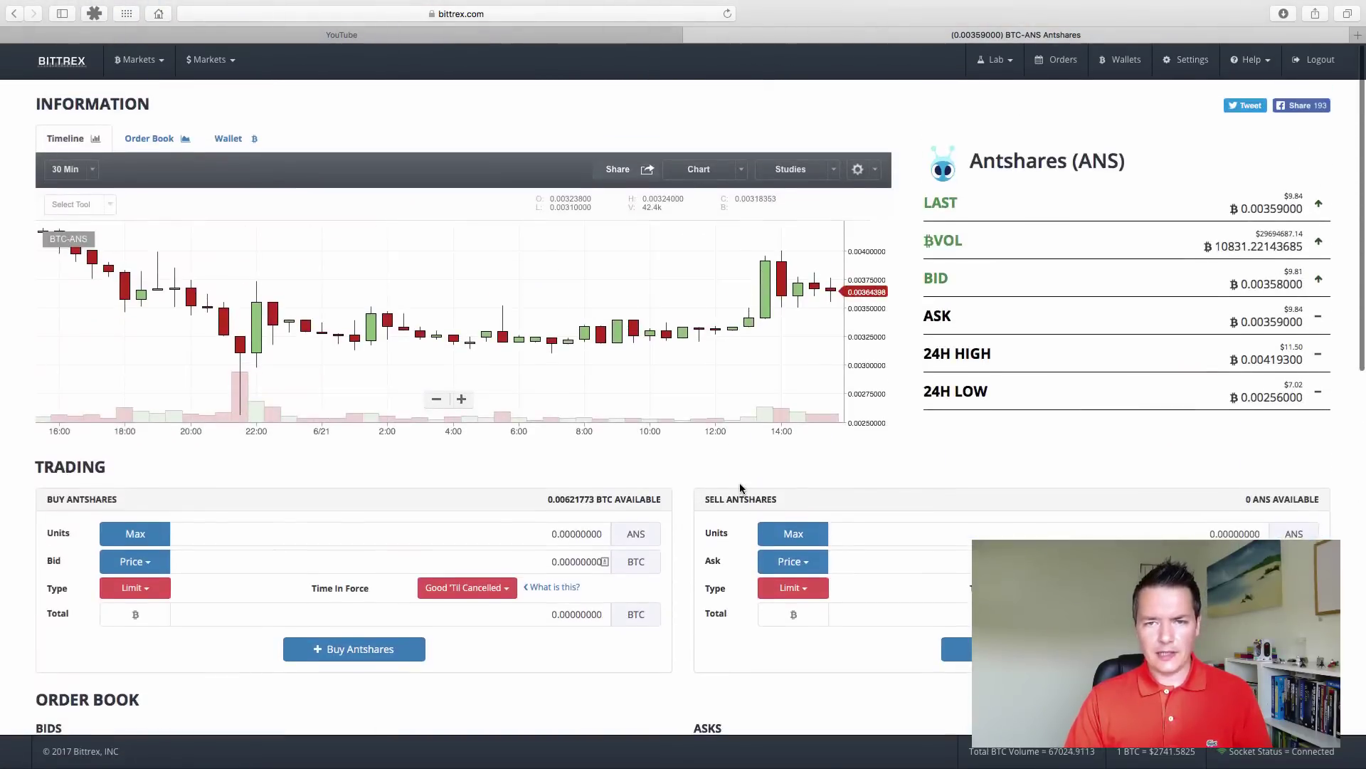